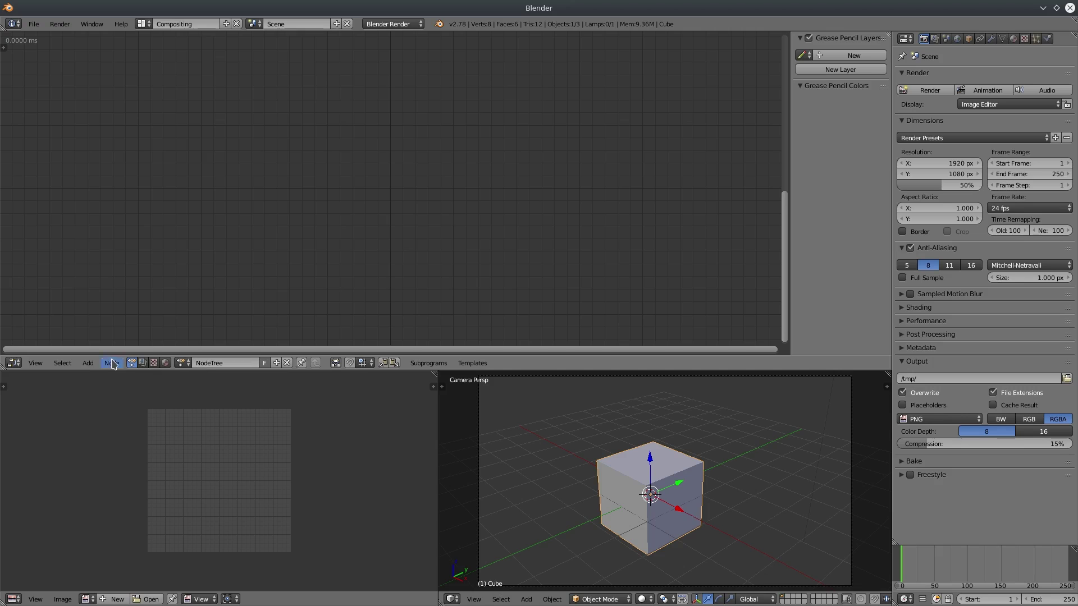
Add an Object Instancer node set to Cube with 1 instance
left_click(87, 363)
left_click(87, 363)
mouse_move(116, 228)
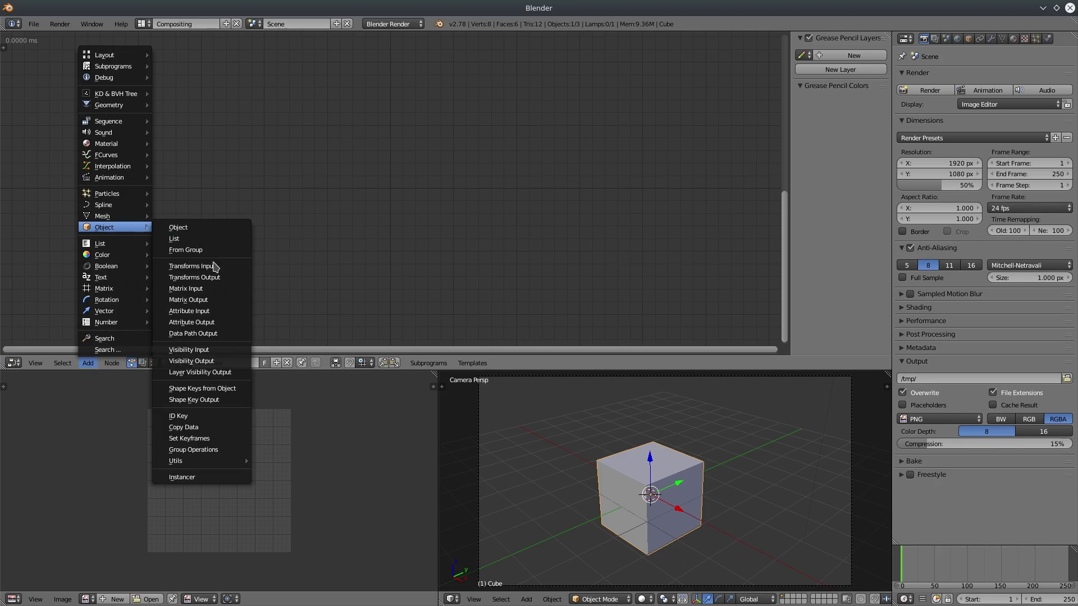
left_click(215, 477)
left_click(337, 144)
scroll(484, 212, "up", 2)
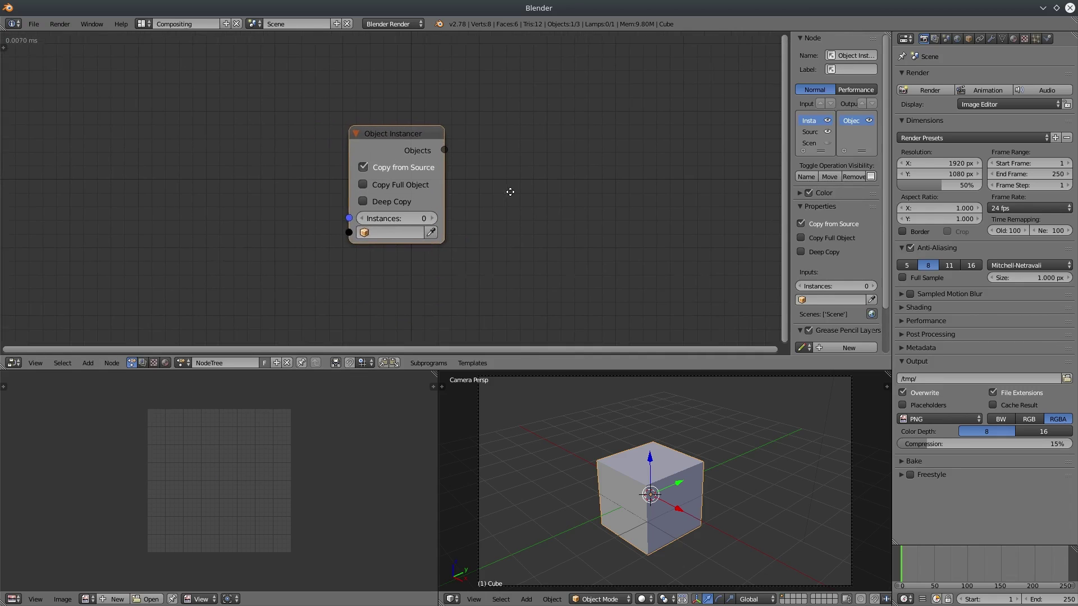
left_click(387, 228)
left_click(382, 260)
left_click(439, 215)
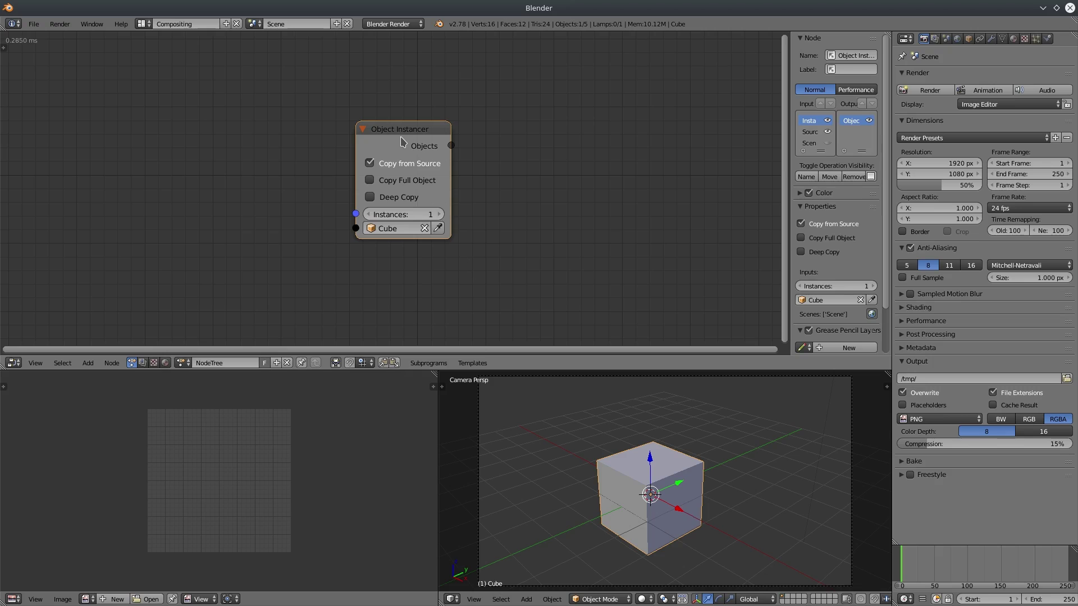
Preview the instancer output with a Debug Drawer, then delete the drawer
key("w")
left_click(538, 142)
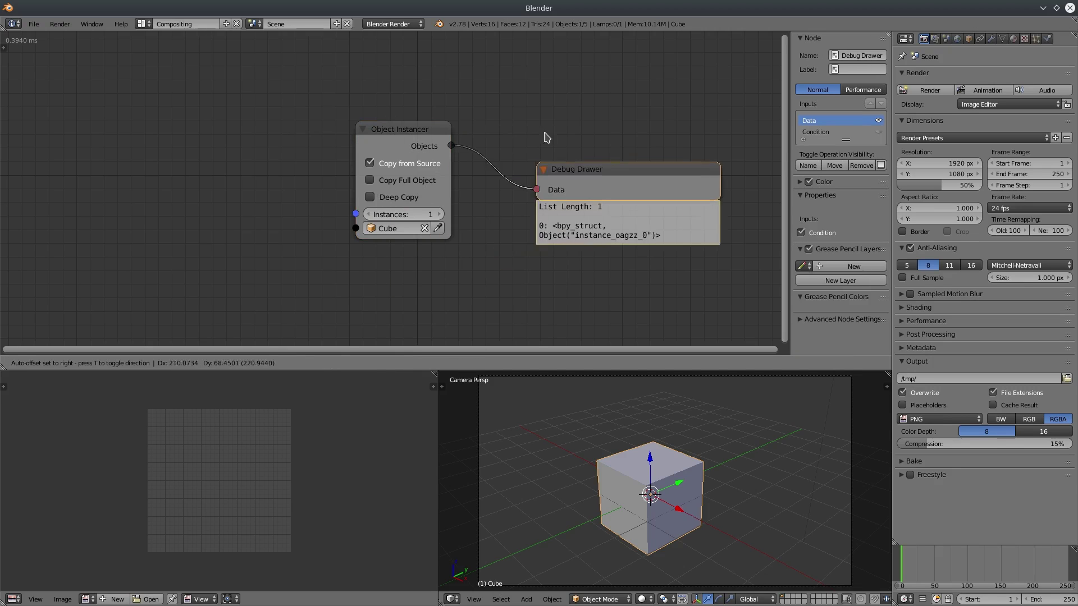
left_click(561, 122)
key("x")
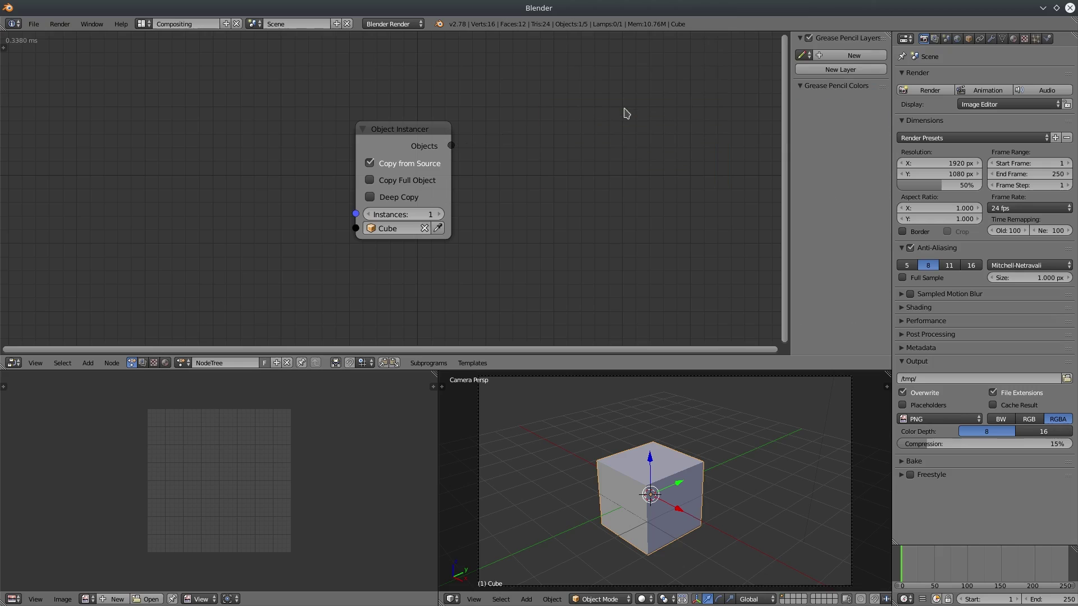
Create a new loop subprogram and place its Loop Input left of the instancer
left_click(432, 363)
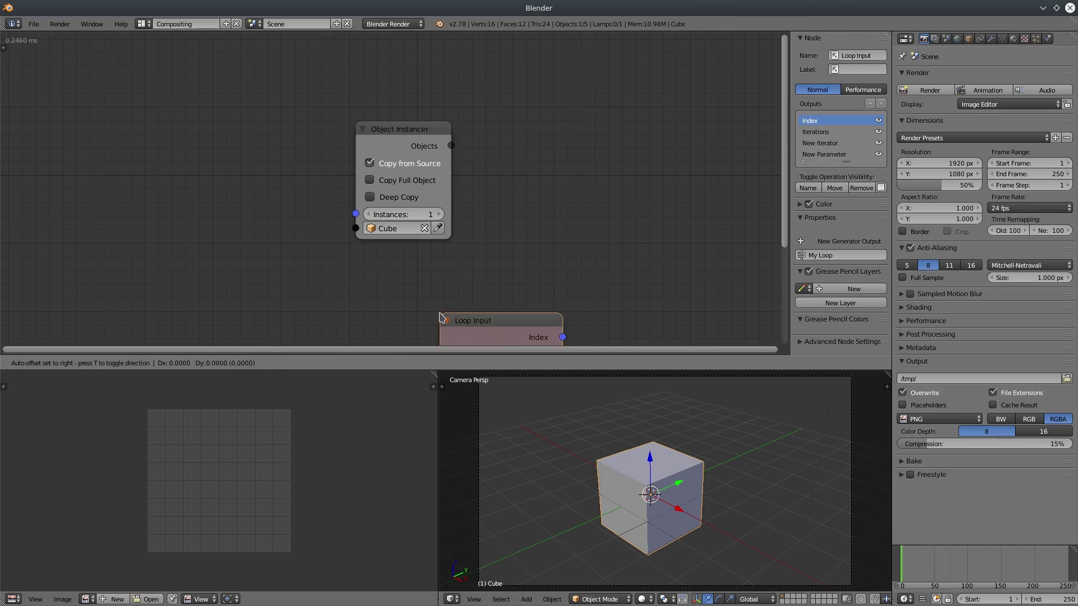
left_click(450, 315)
left_click(186, 127)
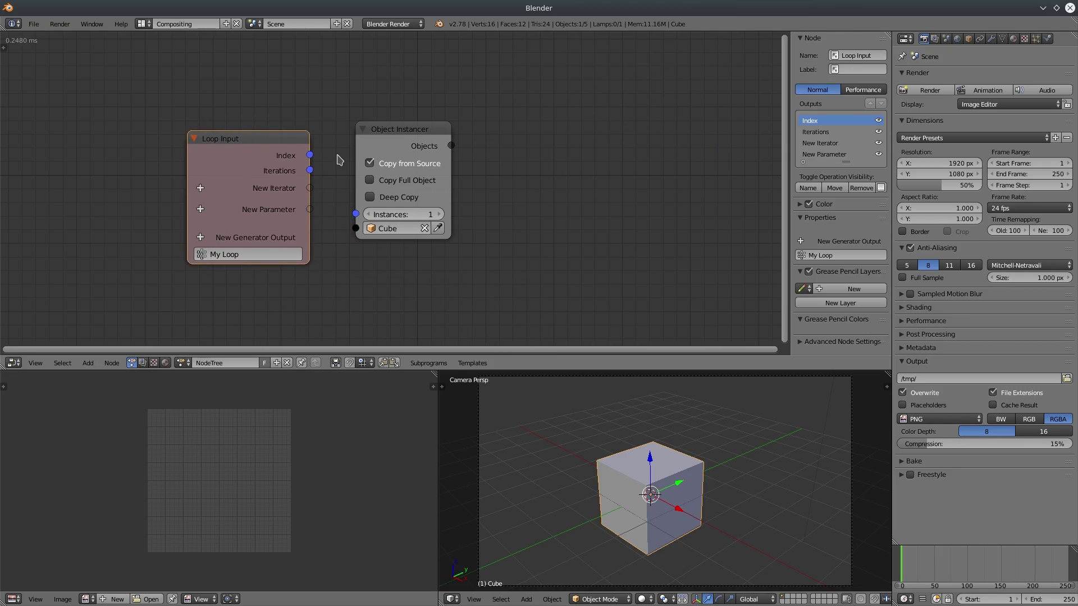
left_click_drag(410, 139, 438, 168)
Add an Object List generator output to the loop and link the instanced objects into it
left_click(200, 238)
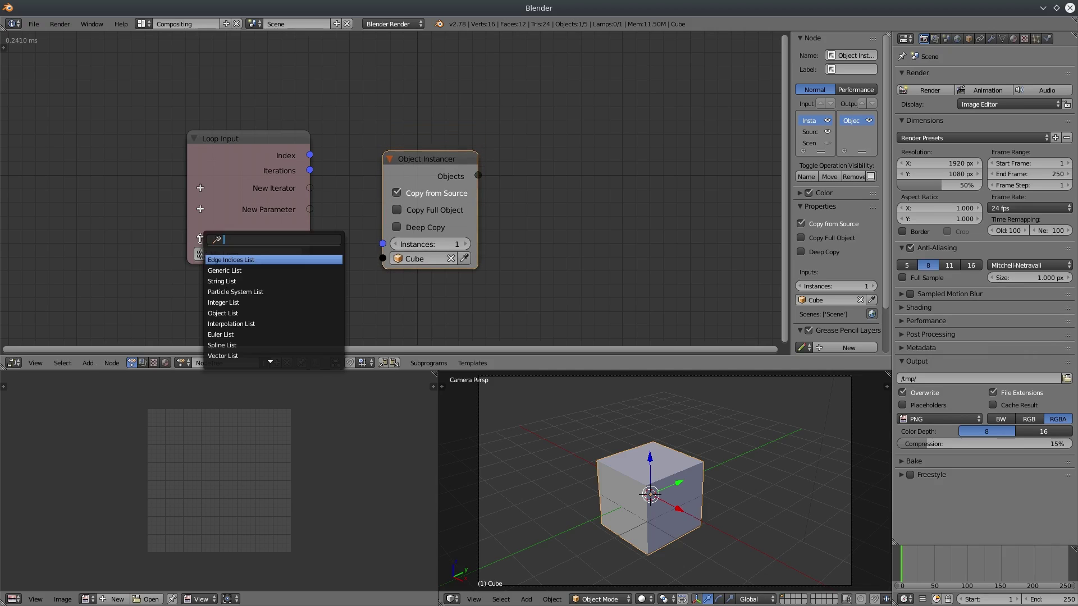
type("obj")
key("Return")
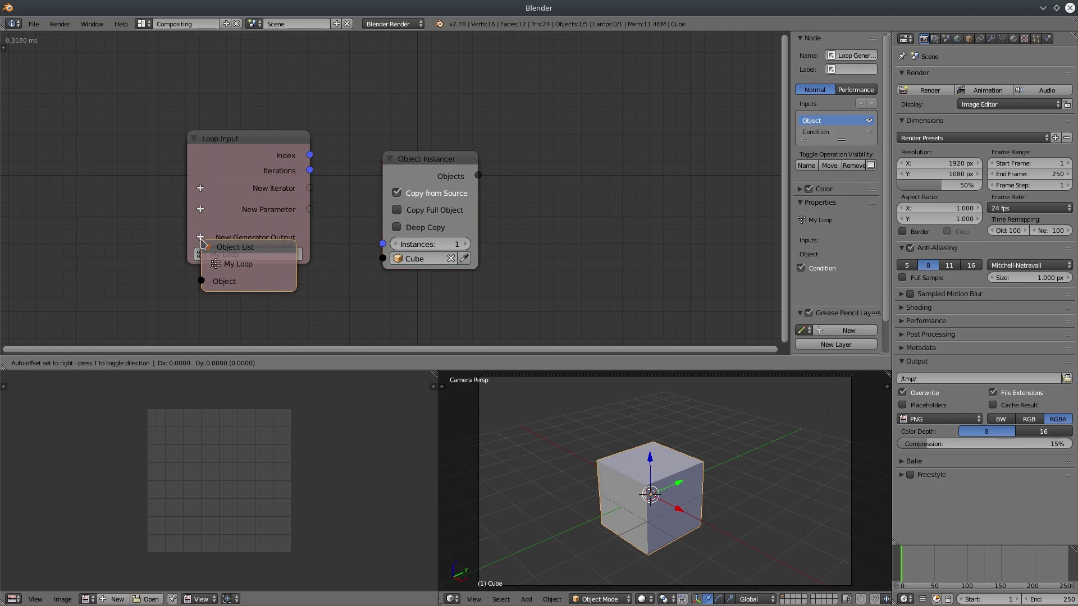
left_click(511, 155)
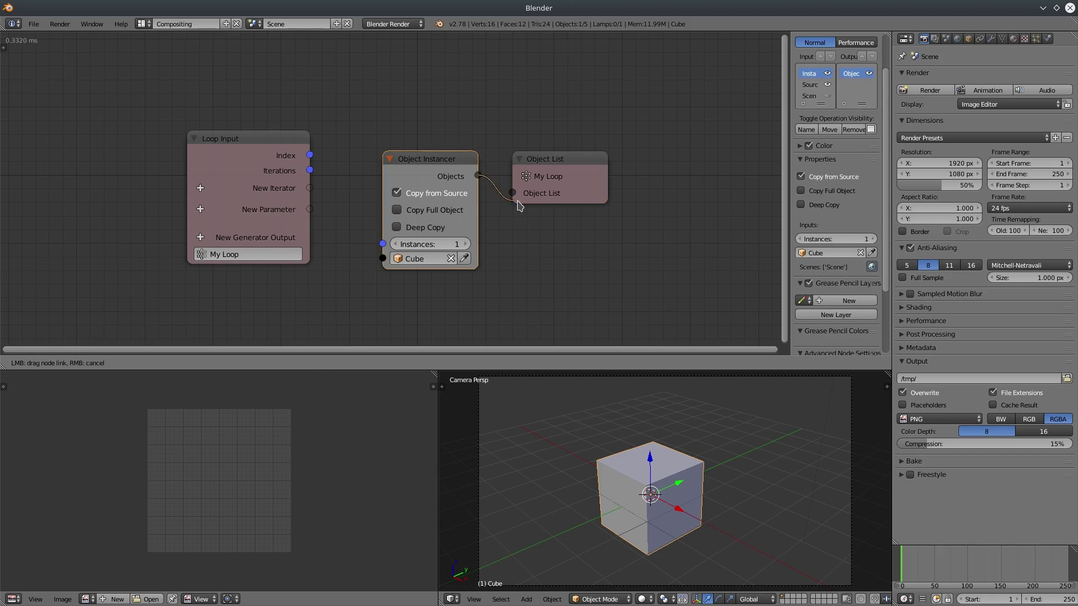
left_click_drag(478, 175, 585, 112)
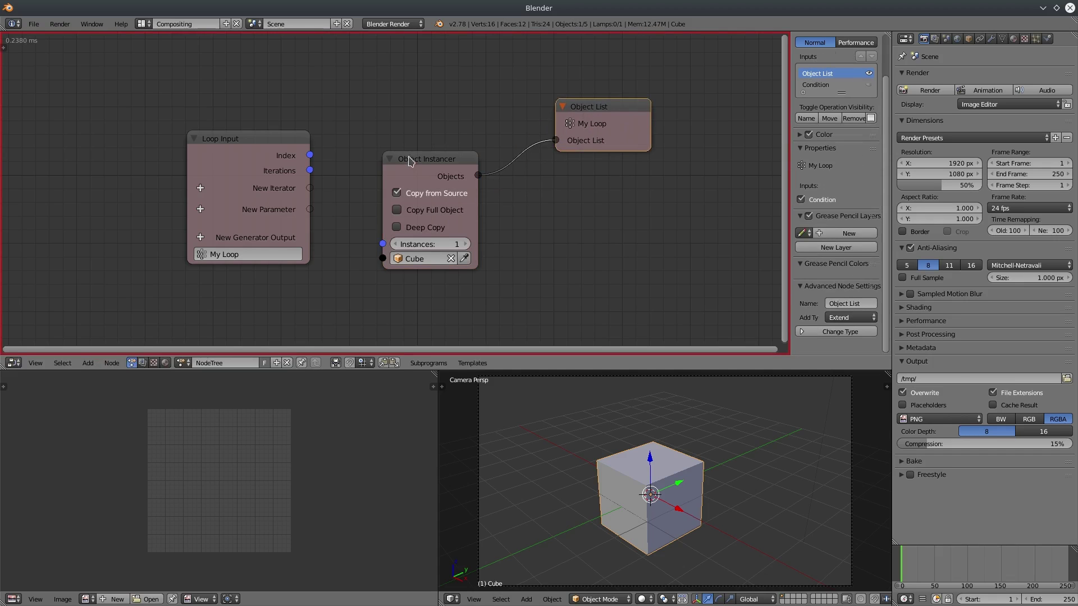
left_click_drag(411, 160, 467, 157)
Show the node editor tool panel and check the Animation Nodes Problems panel
key("t")
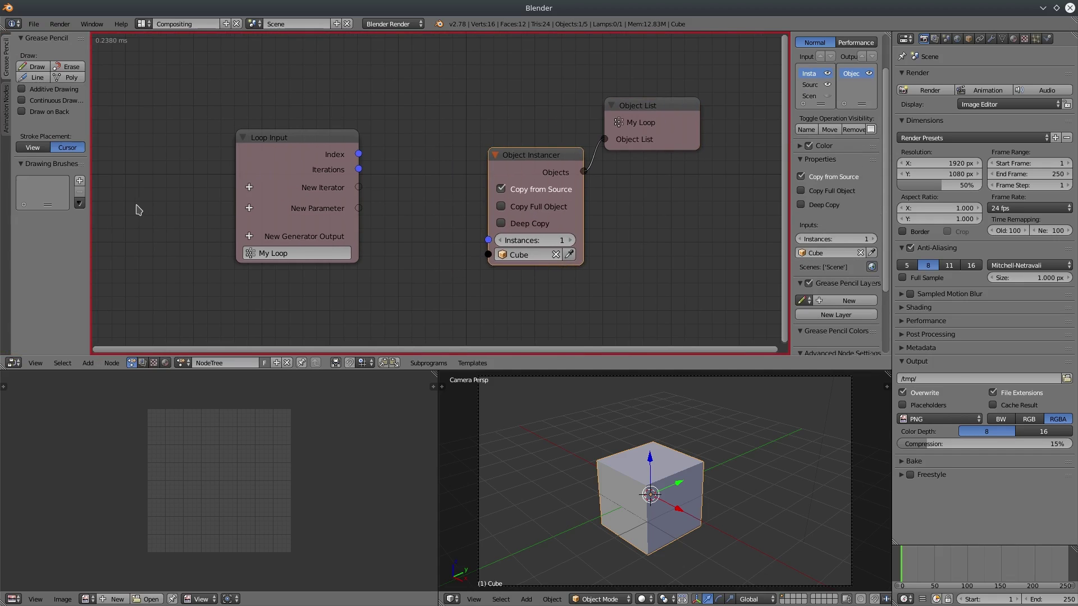
left_click_drag(90, 242, 165, 242)
left_click(6, 126)
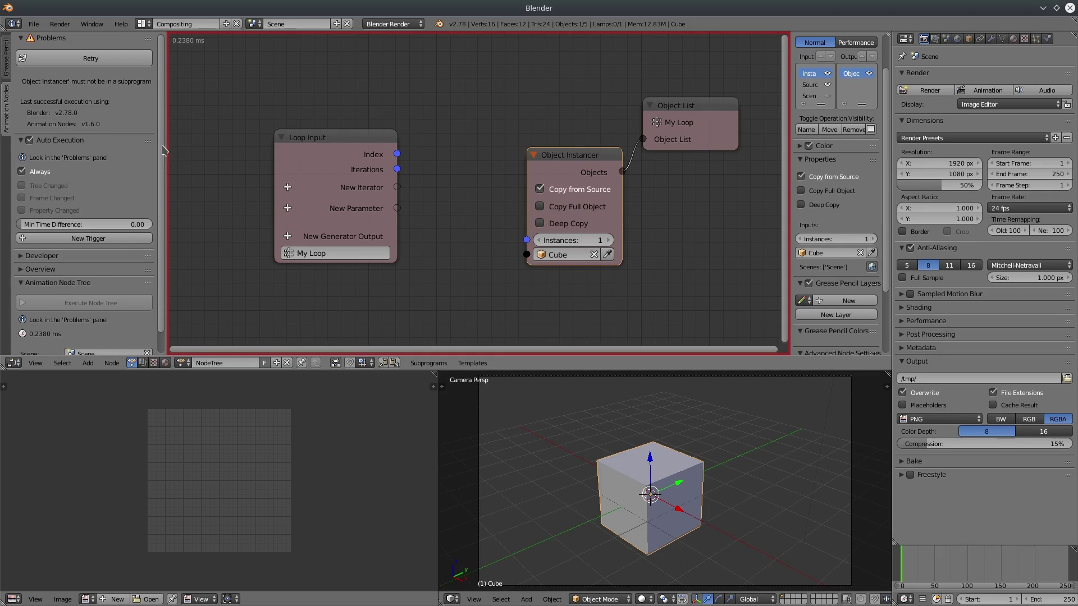
left_click_drag(167, 172, 132, 182)
Unlink the Object List node from the instancer and delete it
middle_click_drag(423, 233, 377, 233)
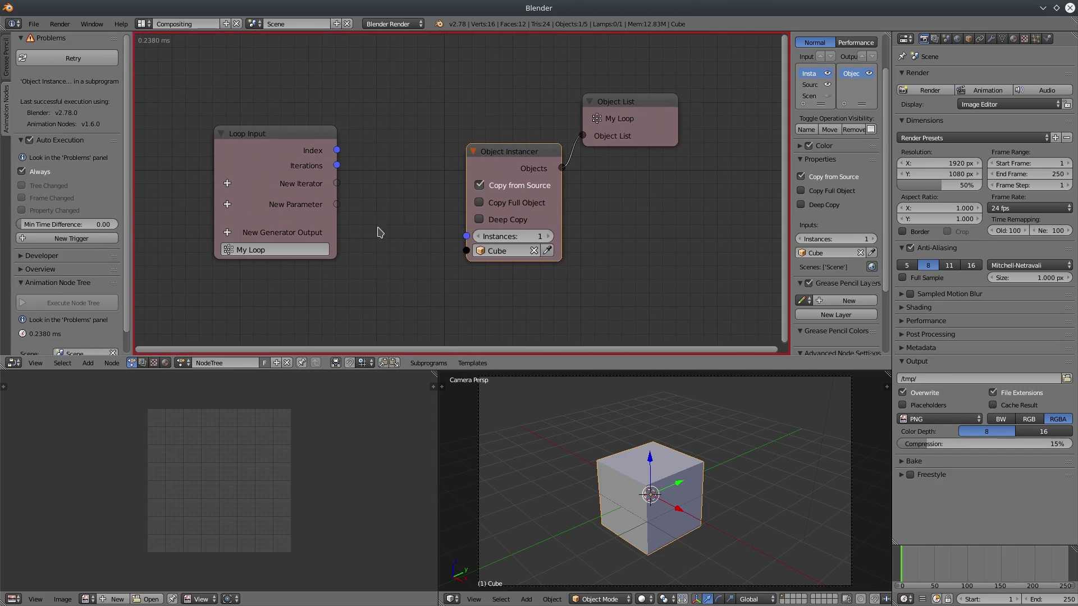
left_click_drag(573, 135, 583, 163)
left_click_drag(621, 106, 632, 133)
key("x")
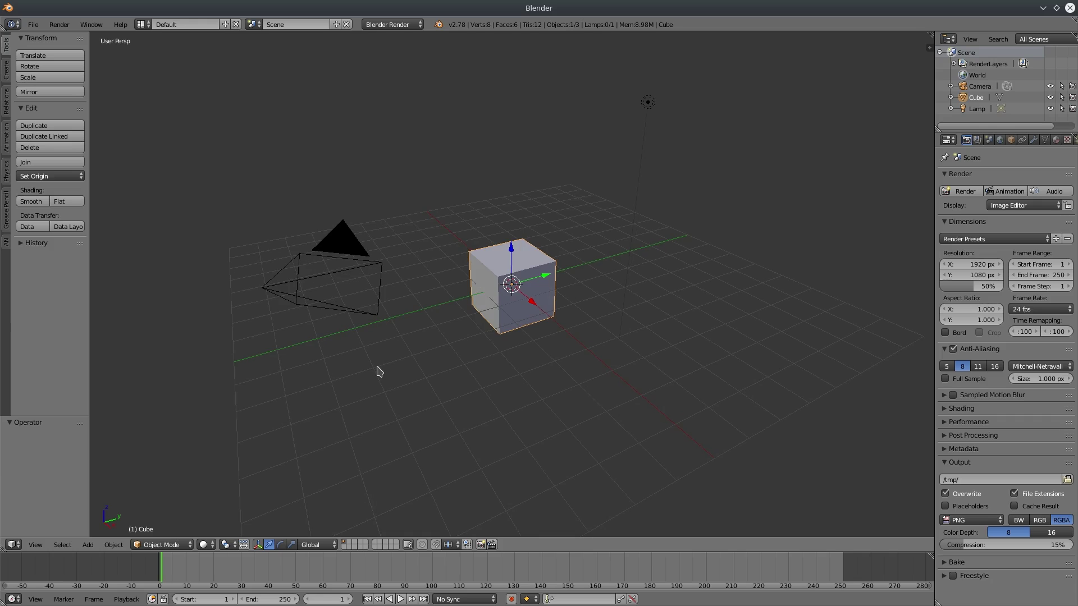
Delete the default camera, cube and lamp, then add a new cube
key("a")
key("a")
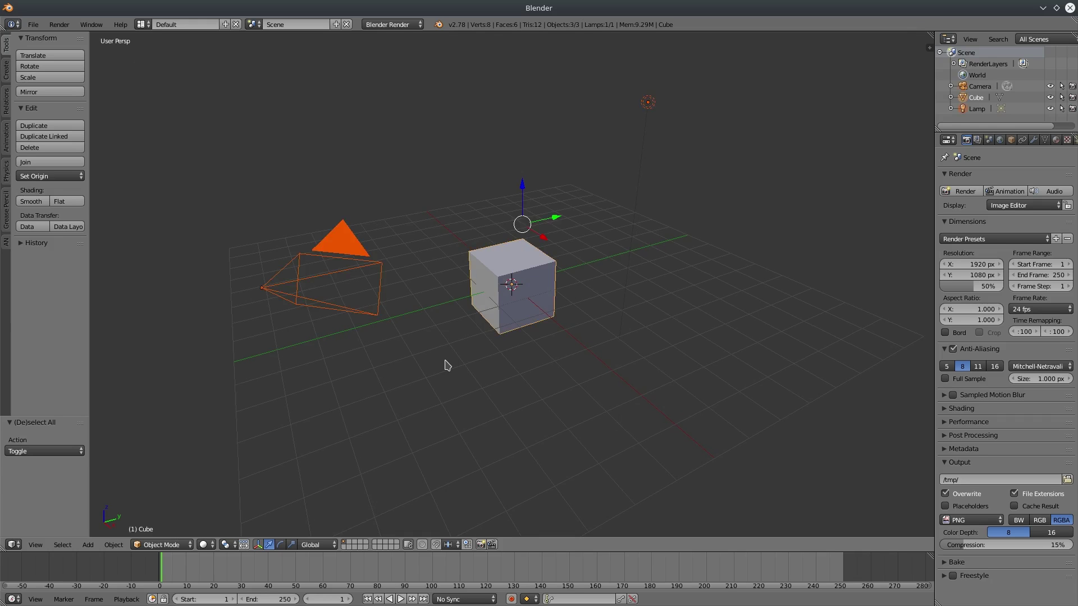
key("Delete")
key("shift+a")
left_click(418, 305)
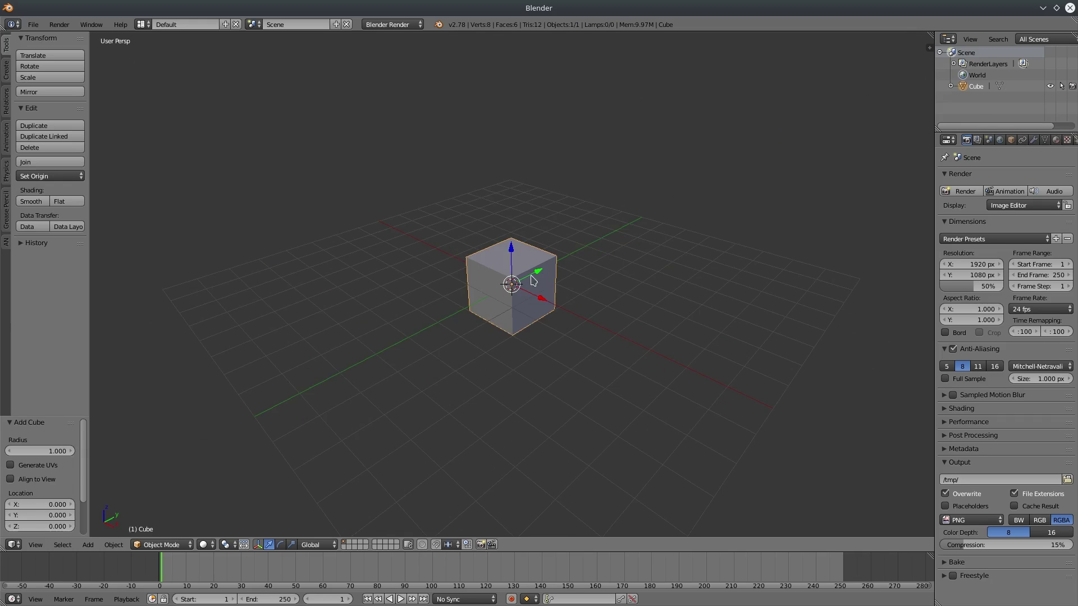
left_click_drag(533, 281, 393, 436)
Add a UV sphere, cylinder, cone and monkey in a row along Y
key("shift+a")
left_click(438, 465)
key("s")
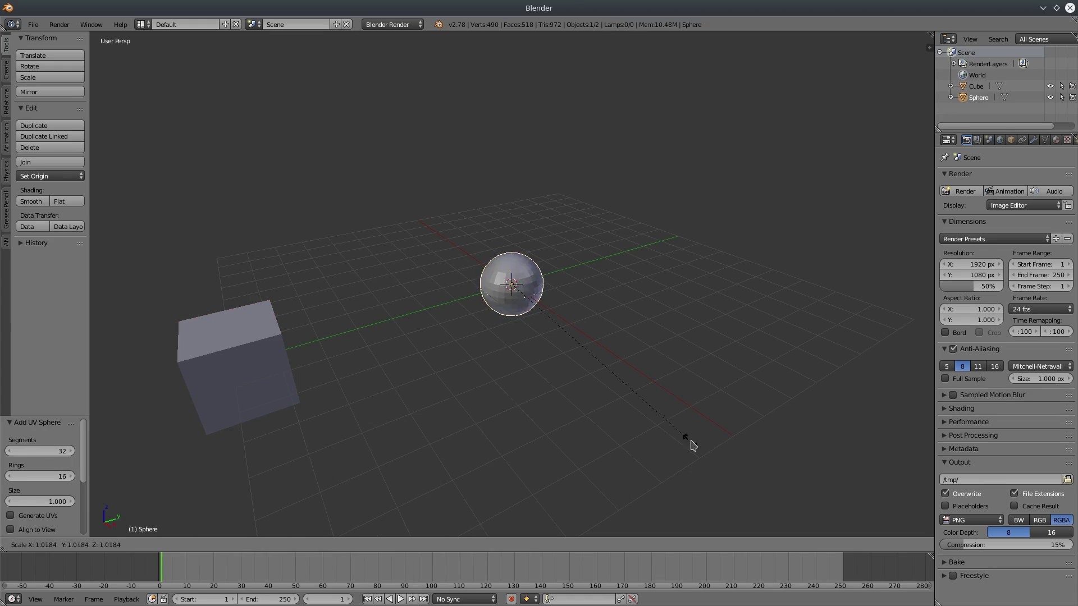
left_click(692, 445)
left_click_drag(539, 278, 378, 325)
key("shift+a")
left_click(438, 418)
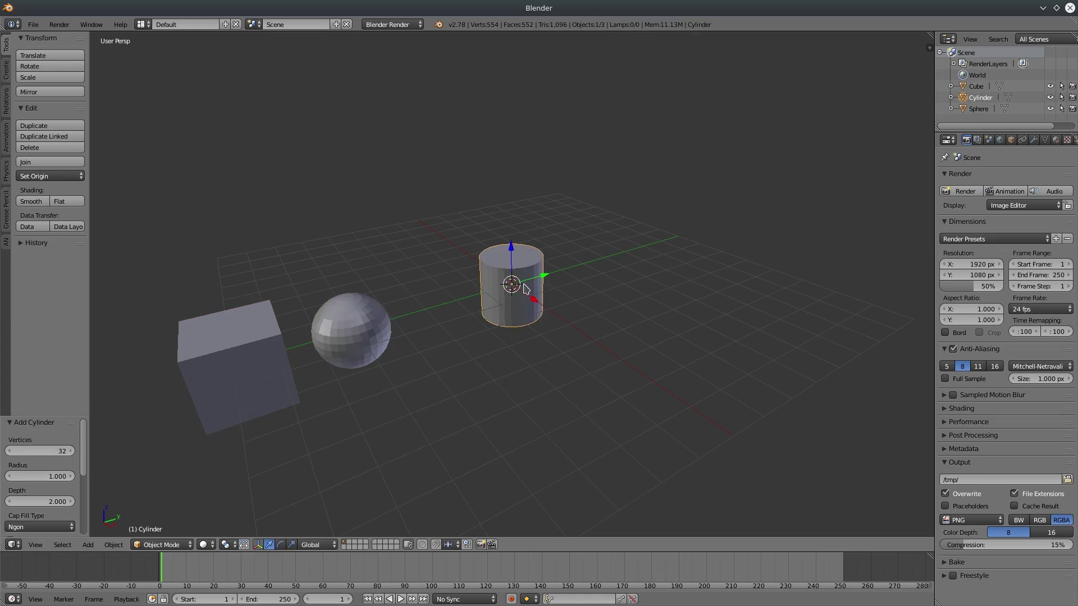
left_click_drag(542, 276, 471, 292)
key("shift+a")
left_click(519, 385)
key("shift+a")
left_click_drag(543, 275, 640, 261)
left_click(600, 376)
middle_click_drag(534, 387, 537, 355)
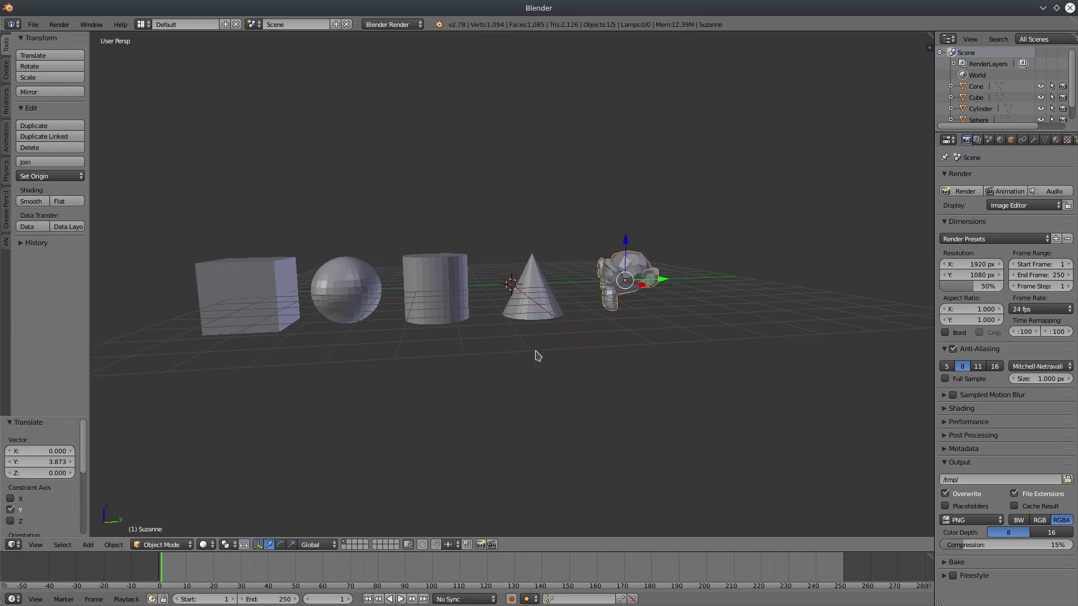
Box-select the five shapes, group them as Group, and move them 31.62 along Y
key("b")
left_click_drag(150, 192, 729, 382)
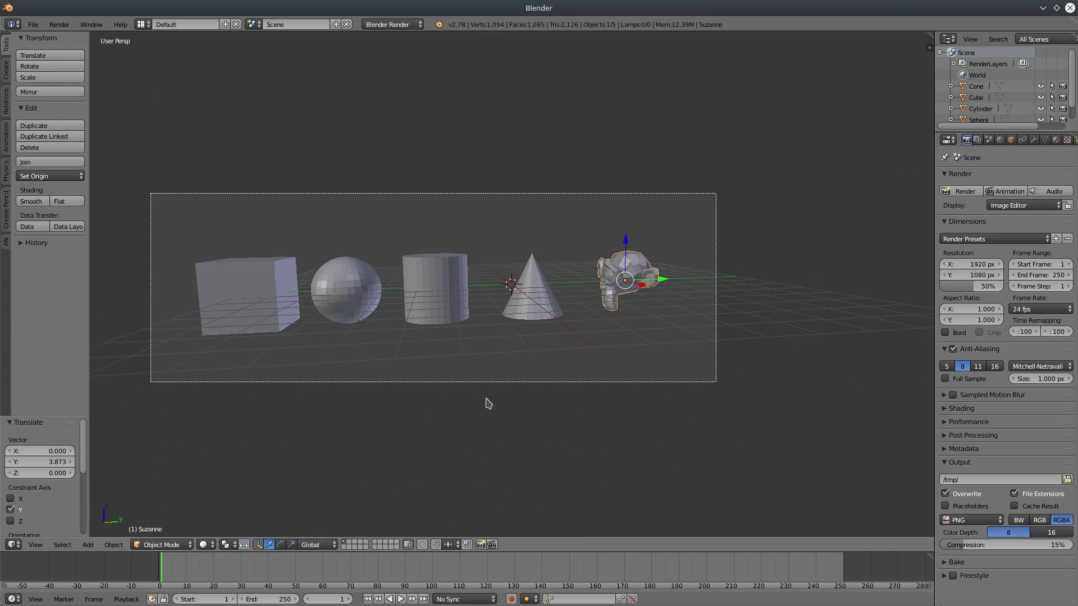
middle_click_drag(488, 404, 512, 414)
key("ctrl+g")
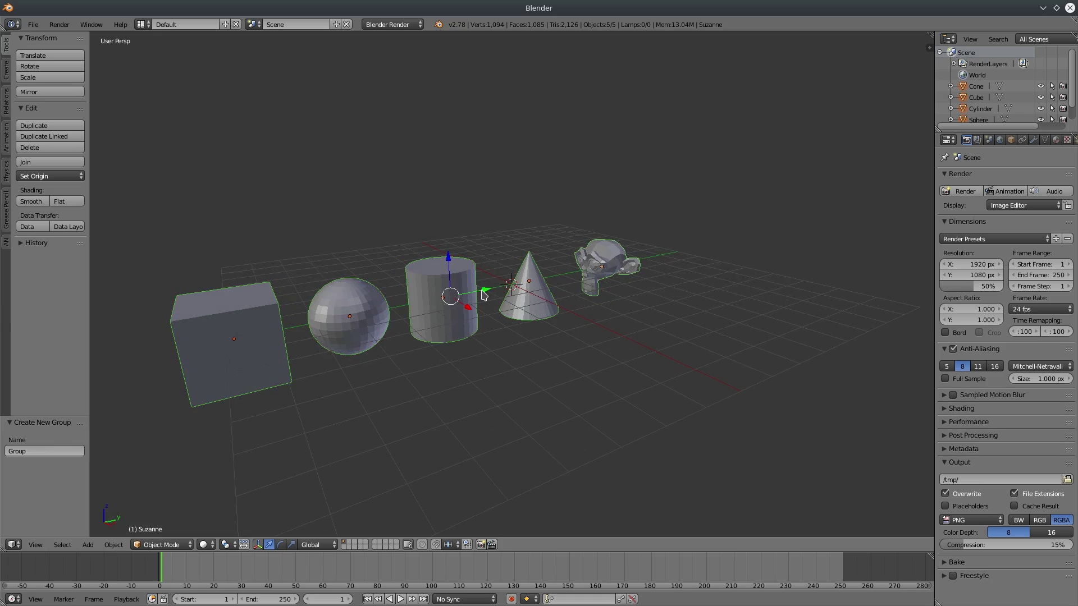
left_click_drag(484, 293, 101, 234)
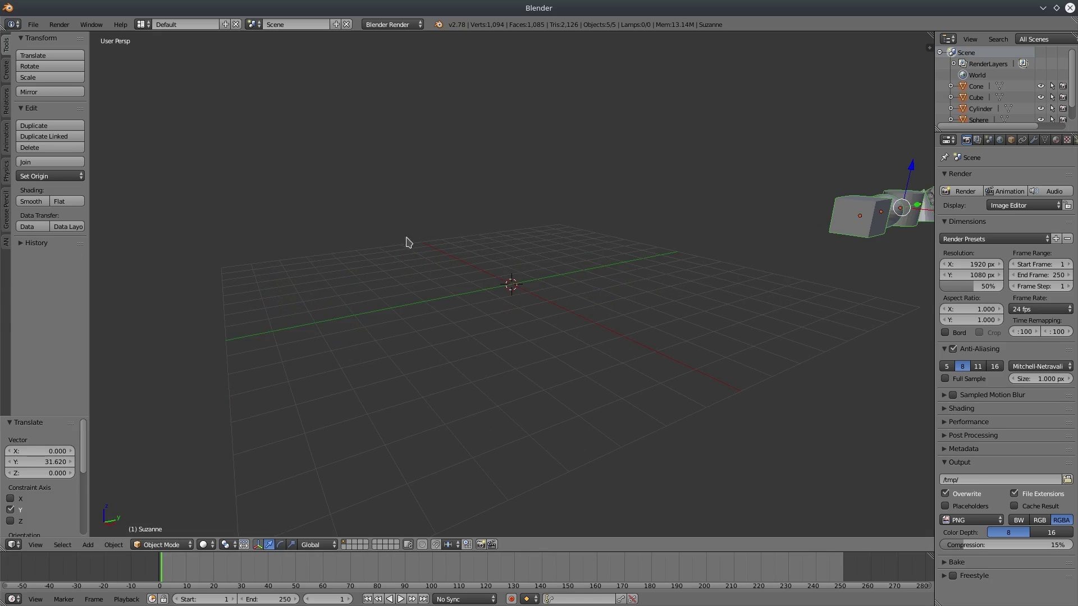
middle_click_drag(627, 230, 756, 297)
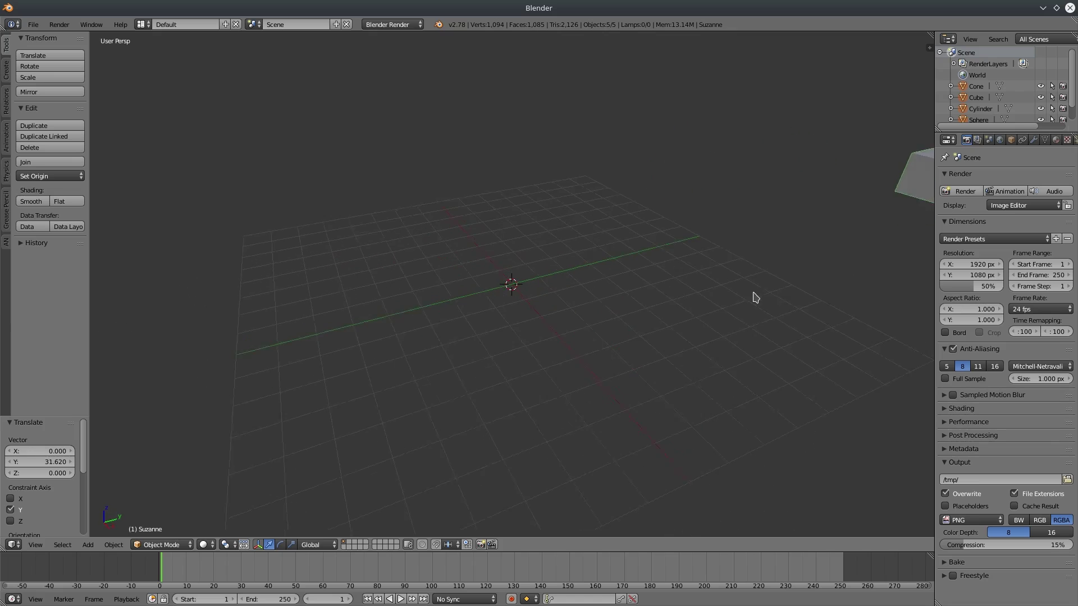
left_click(142, 25)
In Compositing, load the Grid Arrange Objects Animation Nodes template and instance Cube
left_click(168, 62)
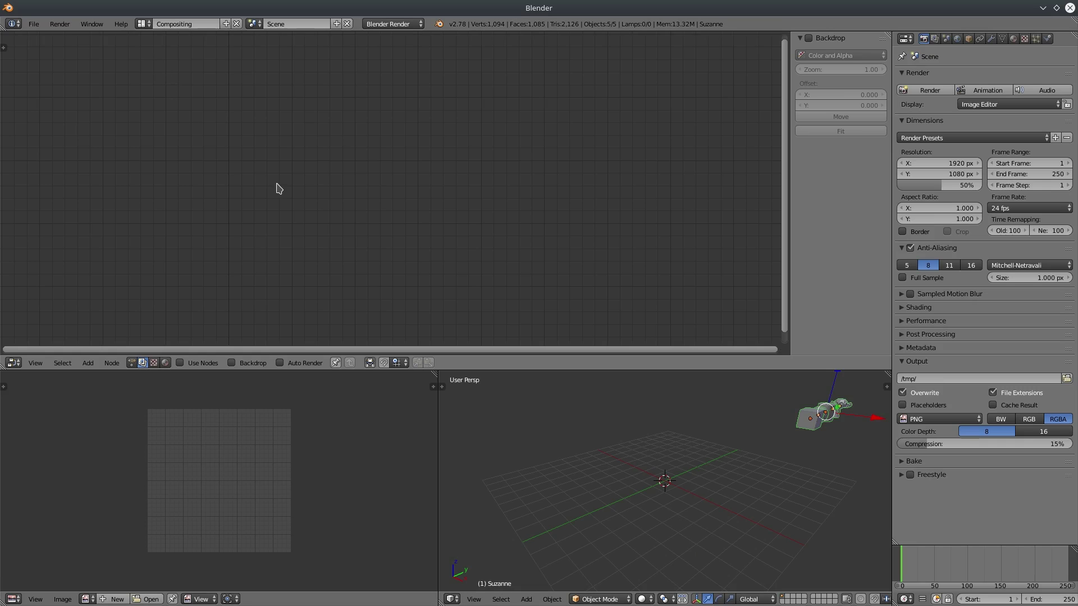
left_click(132, 363)
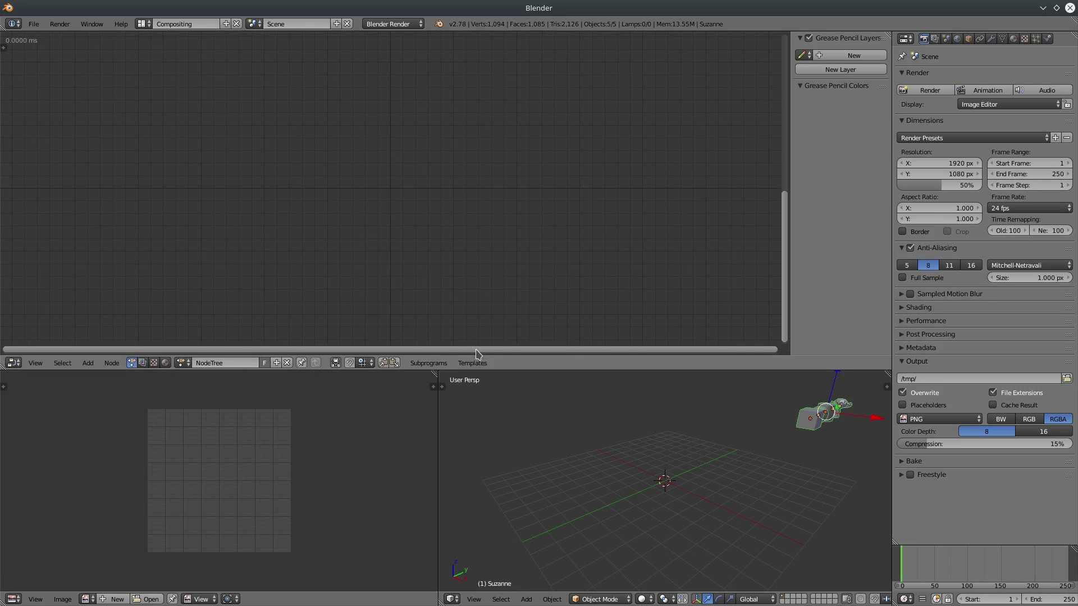
left_click(473, 363)
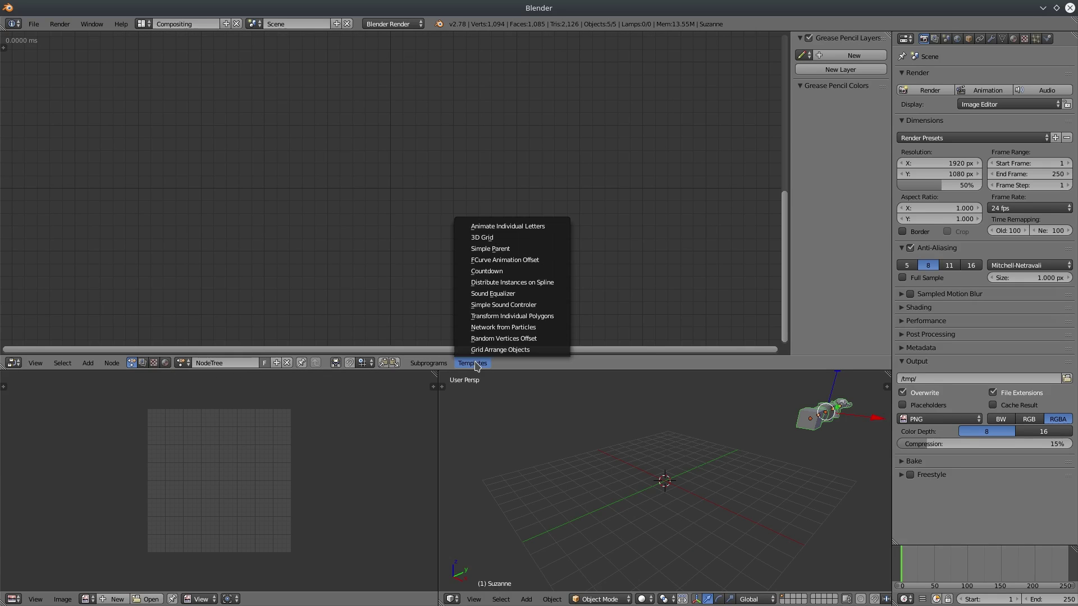
left_click(519, 350)
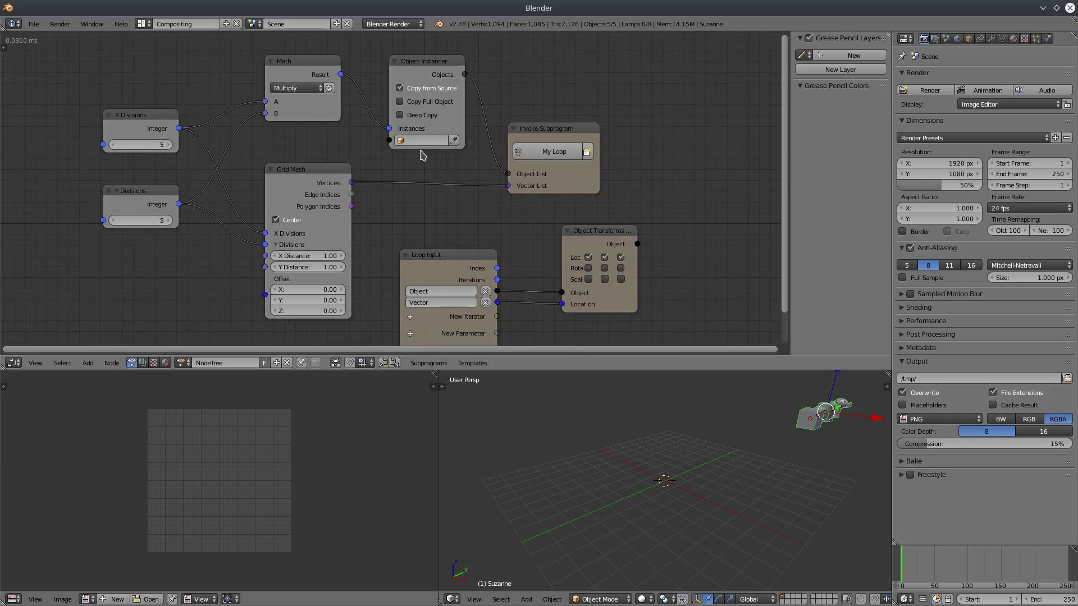
left_click(420, 141)
left_click(404, 167)
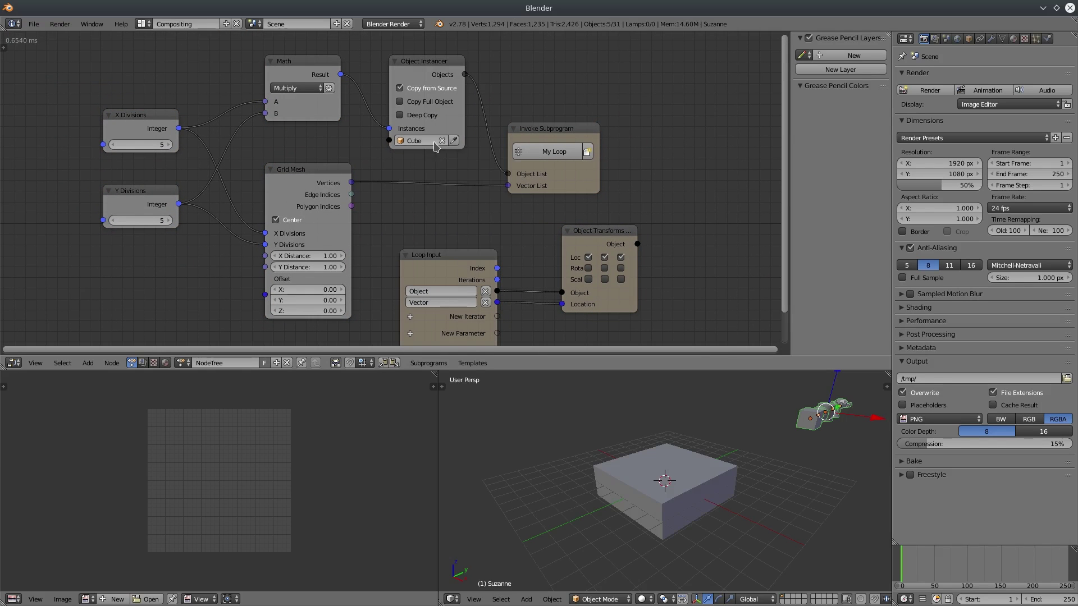
scroll(652, 526, "up", 4)
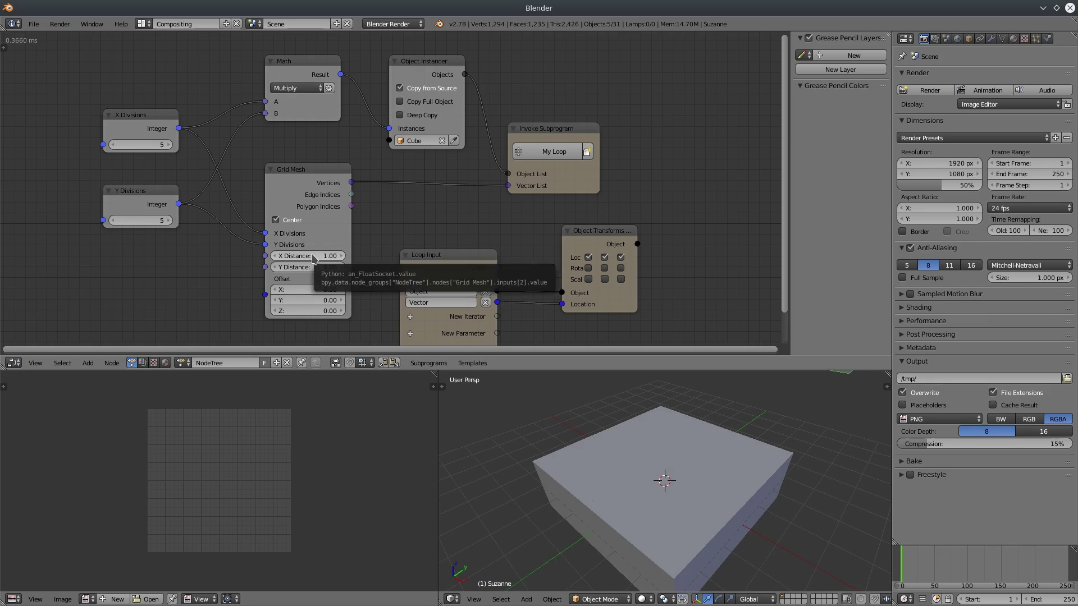
Enable Object Transforms scaling and set it to 0.3 on X, Y and Z
middle_click_drag(607, 295, 568, 255)
left_click_drag(548, 240, 582, 240)
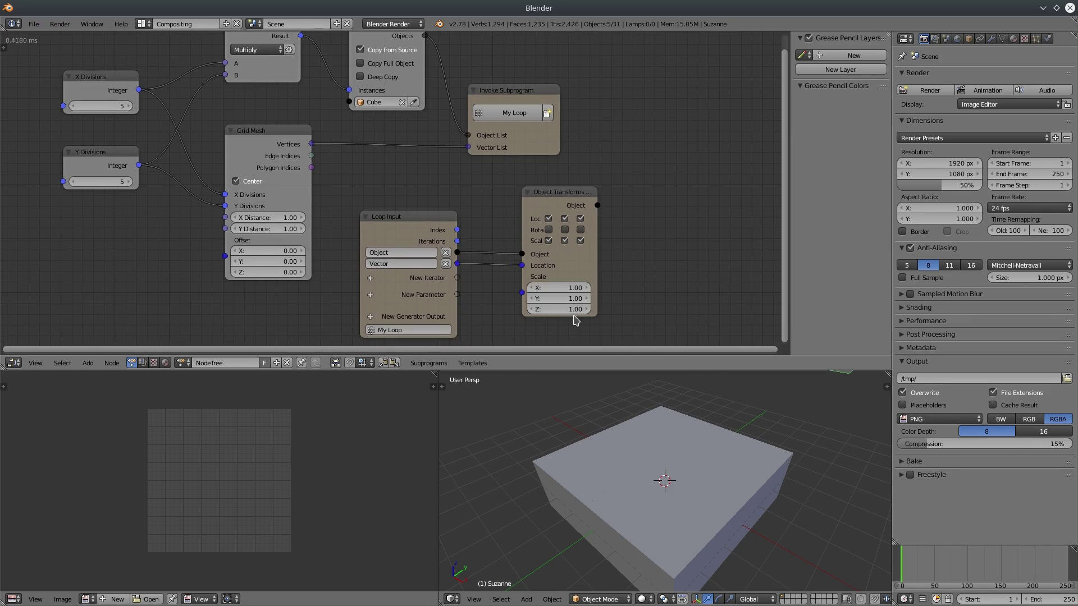
left_click(566, 287)
type("0.3")
key("Return")
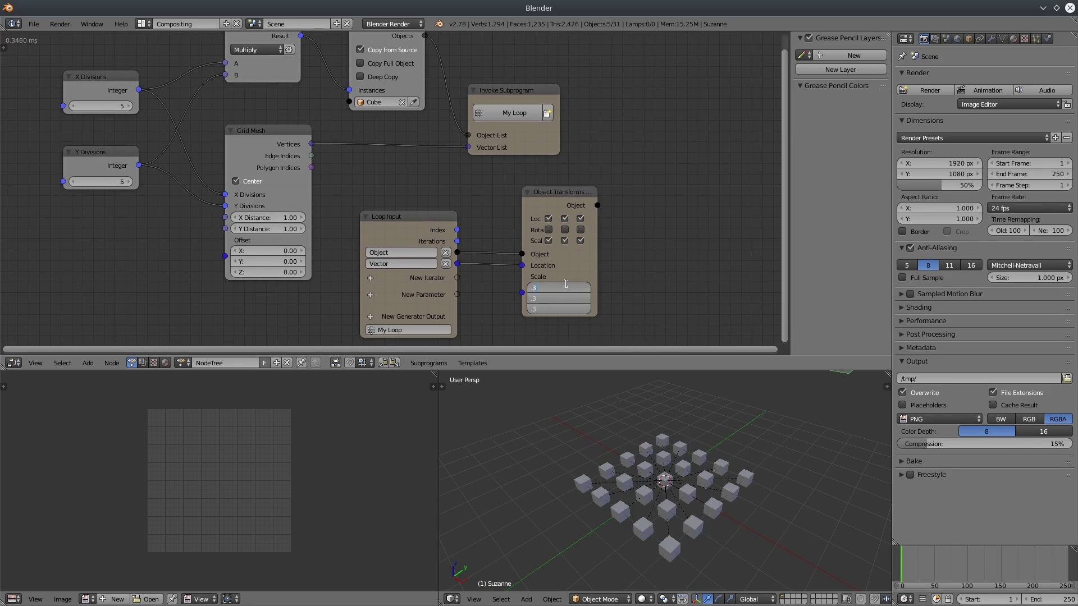
Set the Grid Mesh X and Y Distance to 1.5
mouse_move(267, 230)
left_mouse_down()
mouse_move(275, 225)
mouse_move(277, 251)
mouse_move(276, 217)
left_mouse_up()
type("1.5")
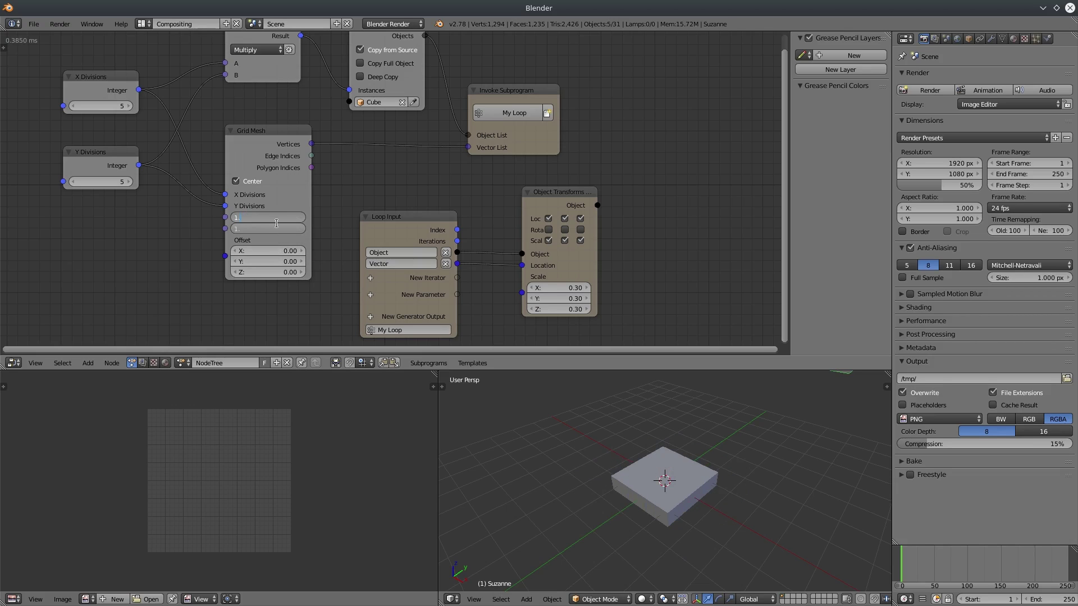
key("Return")
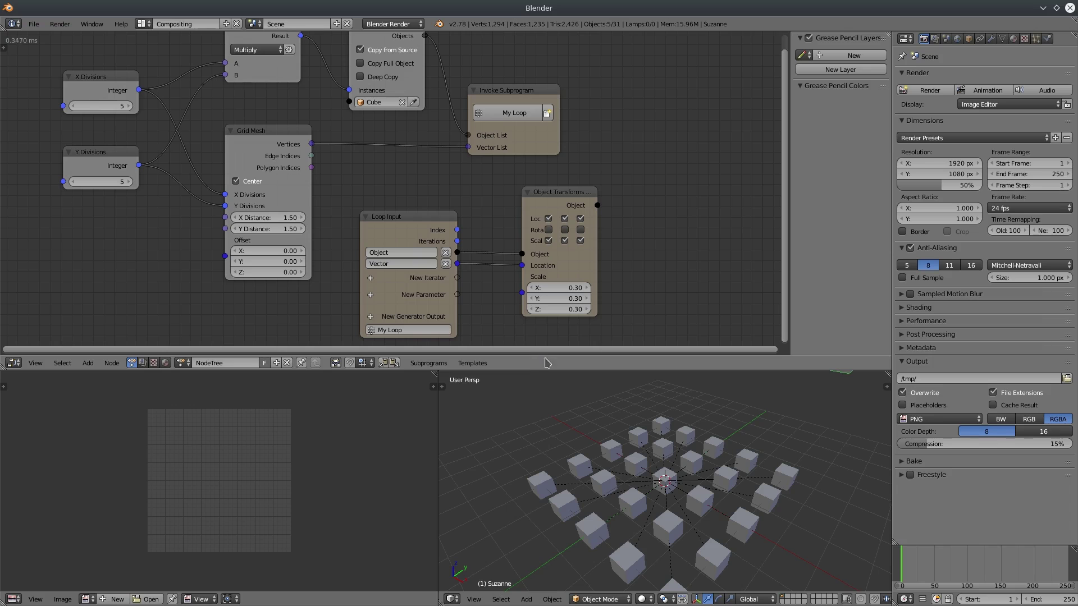
Add an Objects from Group node reading 'Group' and place it beside Grid Mesh
middle_click_drag(428, 135, 393, 85)
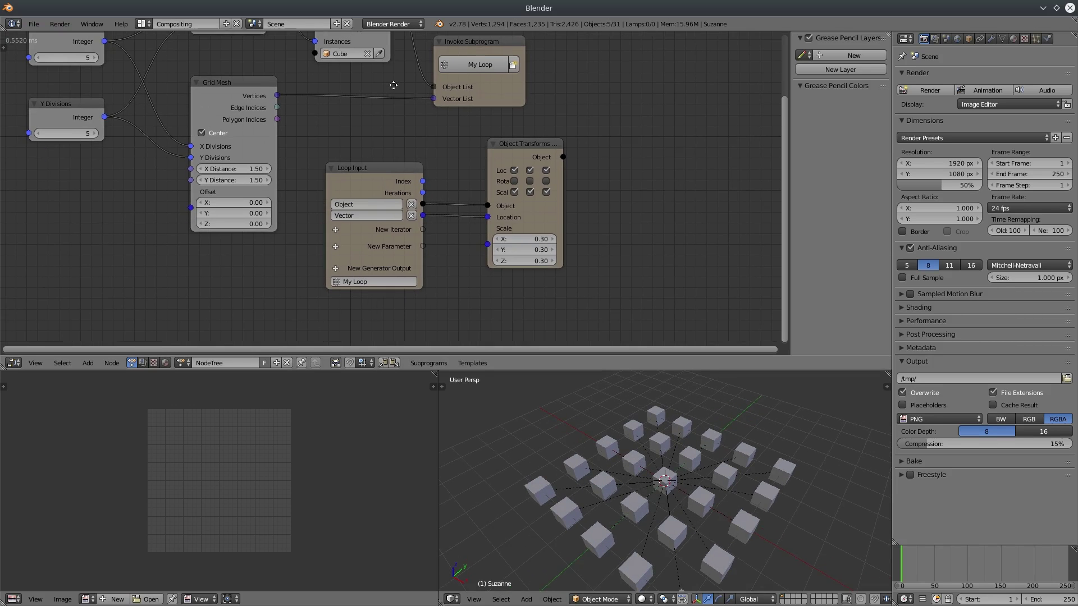
left_click_drag(525, 143, 688, 164)
mouse_move(422, 180)
left_mouse_down()
mouse_move(459, 214)
mouse_move(441, 171)
mouse_move(414, 192)
mouse_move(428, 200)
left_mouse_up()
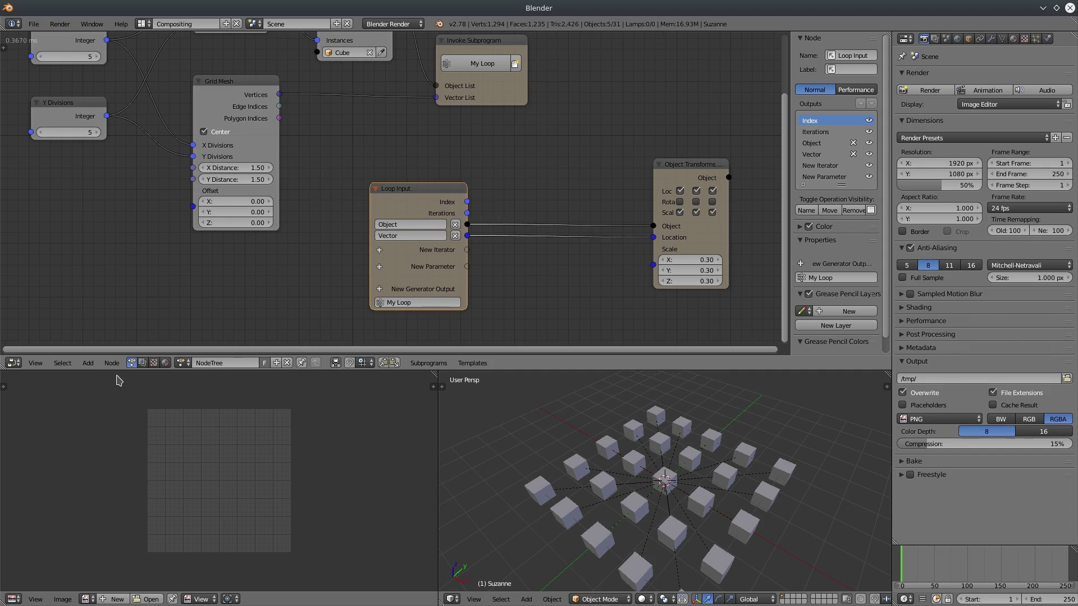
left_click(88, 363)
mouse_move(112, 227)
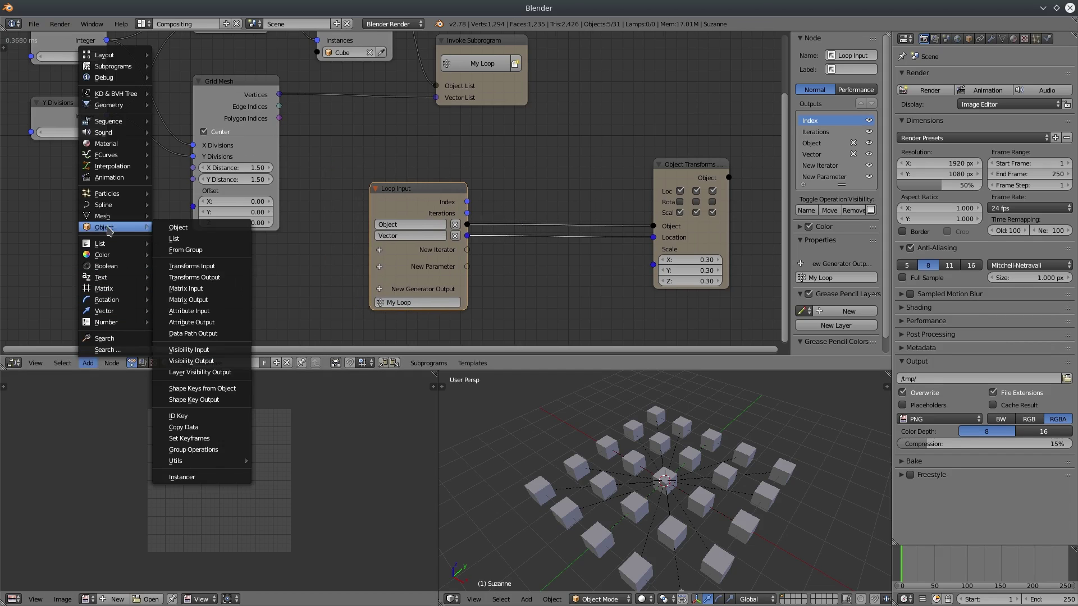
left_click(195, 250)
left_click(217, 255)
left_click(252, 291)
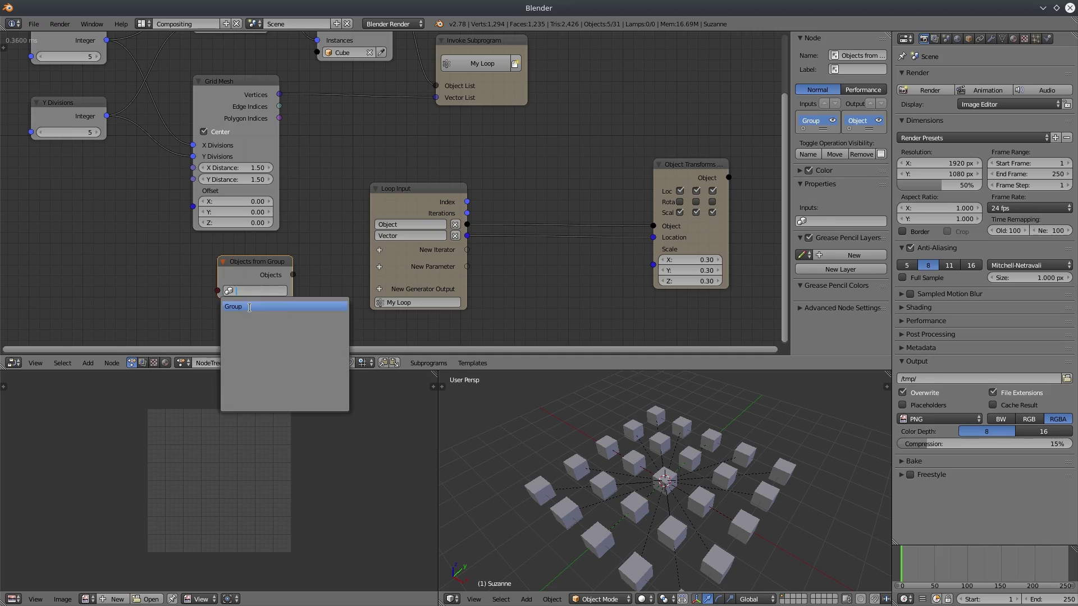
left_click(250, 307)
left_click_drag(262, 275, 373, 131)
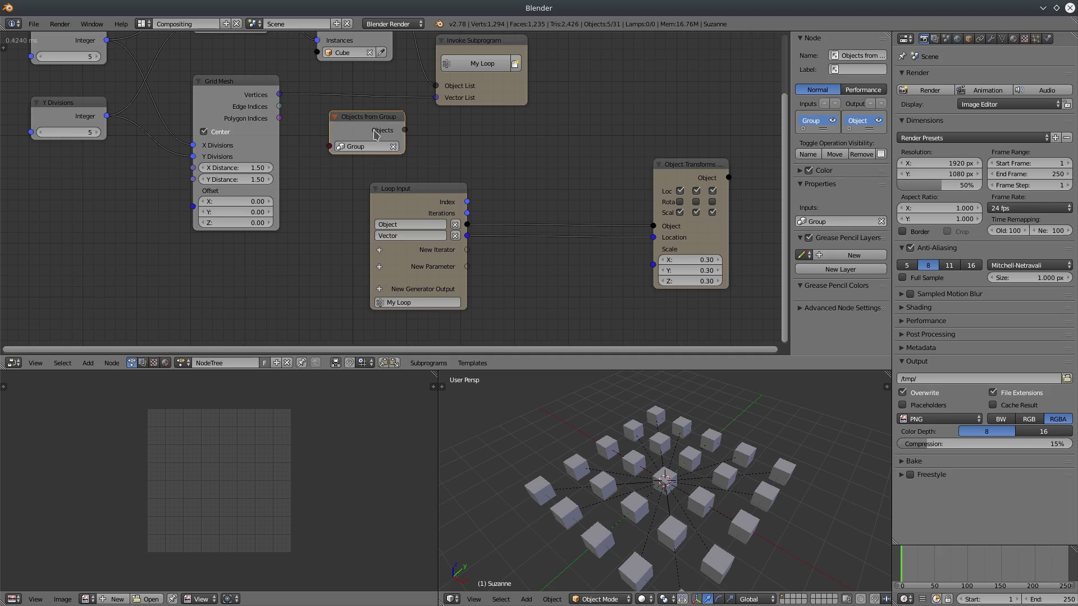
left_click(427, 201)
Add an Object List parameter named 'Random_objs' to the My Loop Loop Input and rearrange the nodes
left_click_drag(426, 201, 447, 208)
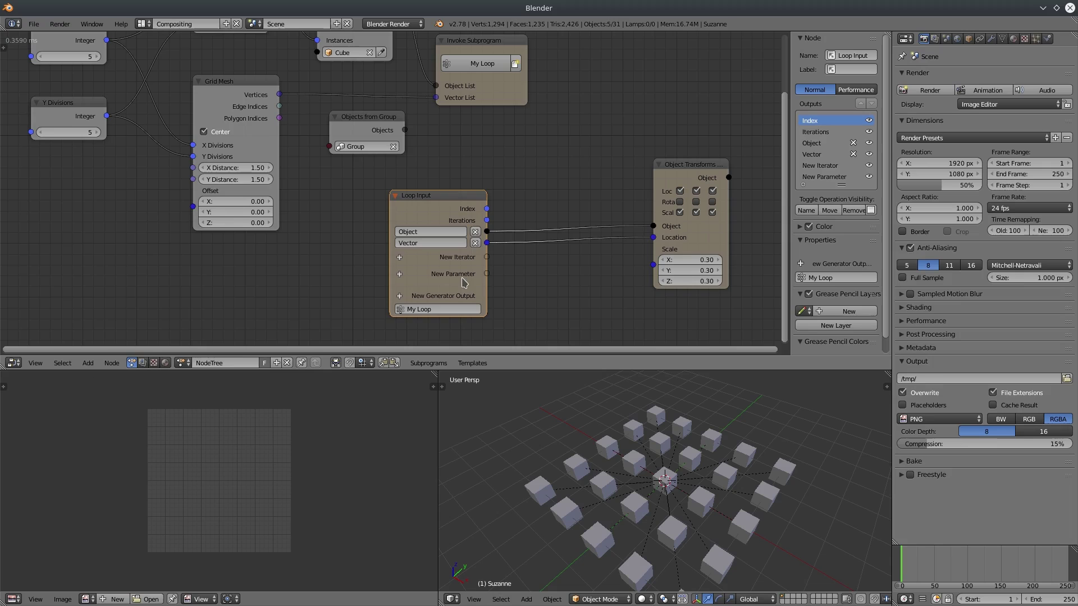
left_click(400, 274)
type("objec")
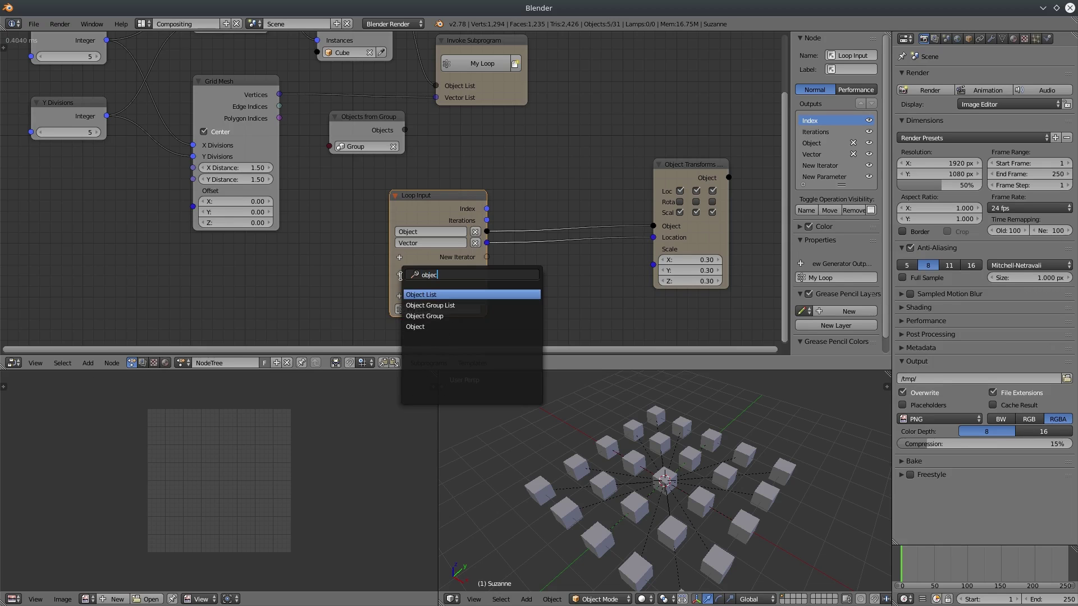
key("Return")
left_click(422, 270)
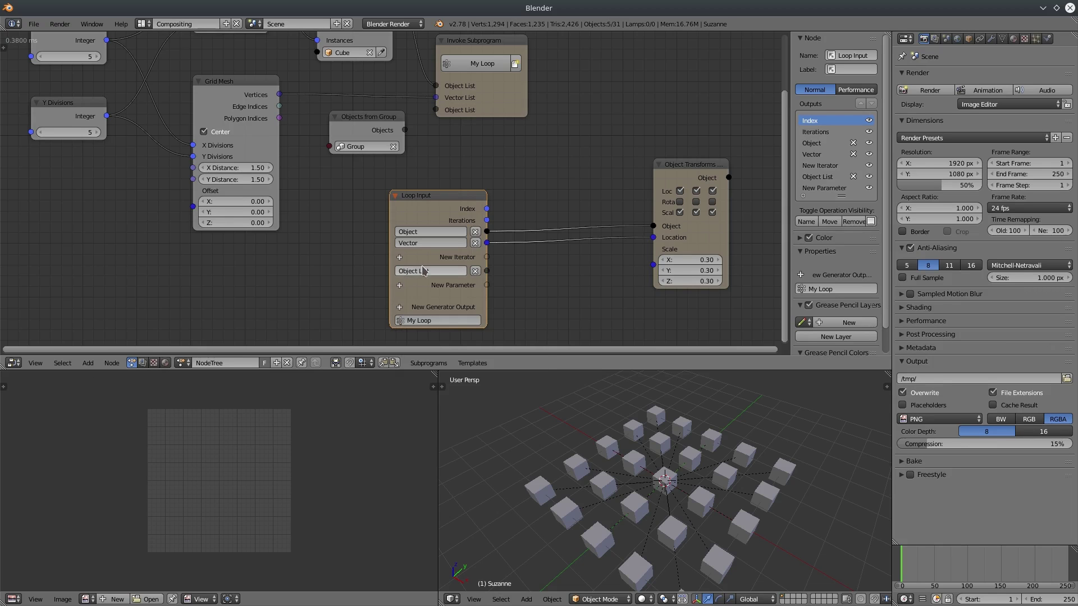
type("Random")
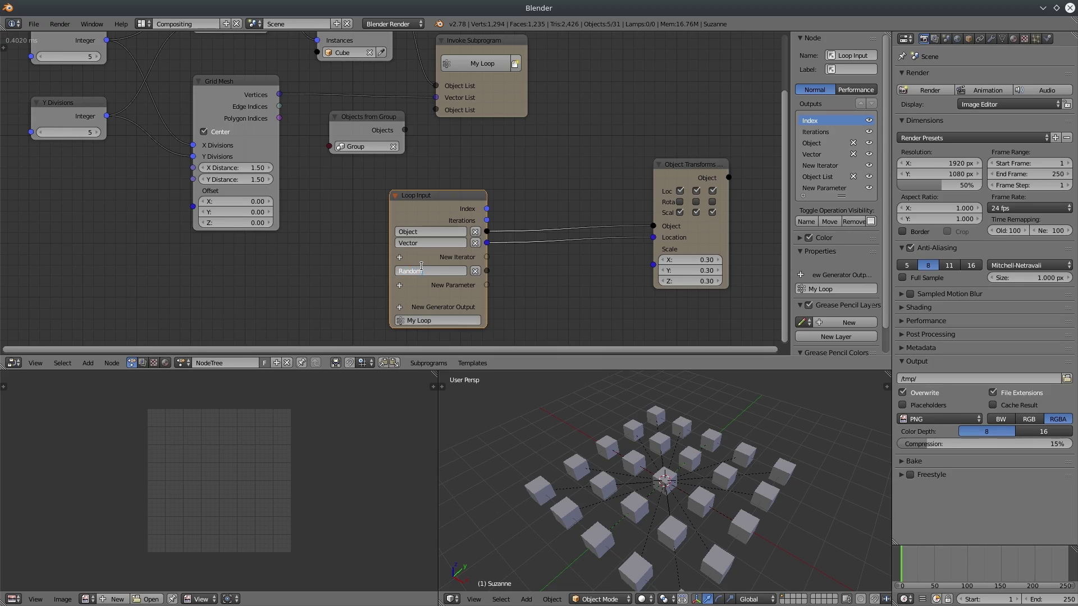
type(" objs")
key("Return")
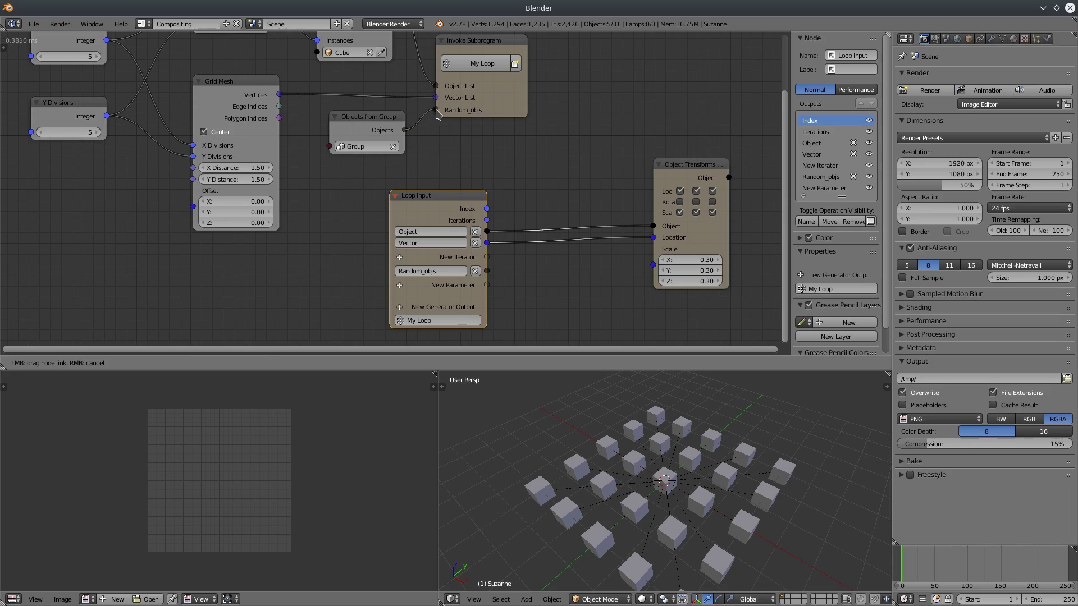
middle_click_drag(695, 217, 564, 173)
left_click_drag(547, 126, 632, 157)
middle_click_drag(528, 268, 512, 231)
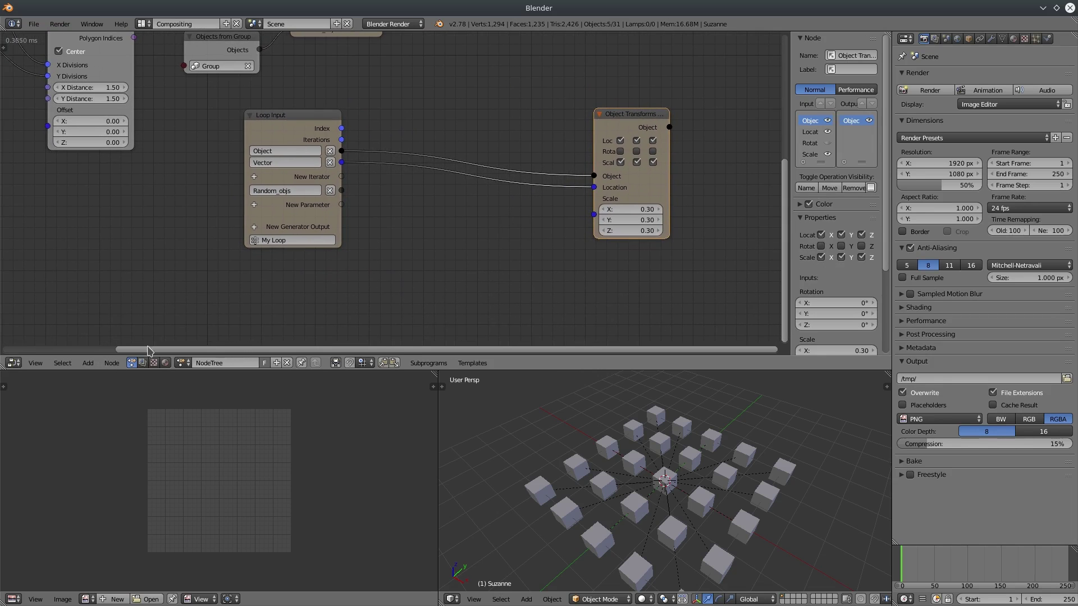
Add a Single-mode Get Random List Element using Random_objs as List and loop Index as Seed
left_click(88, 363)
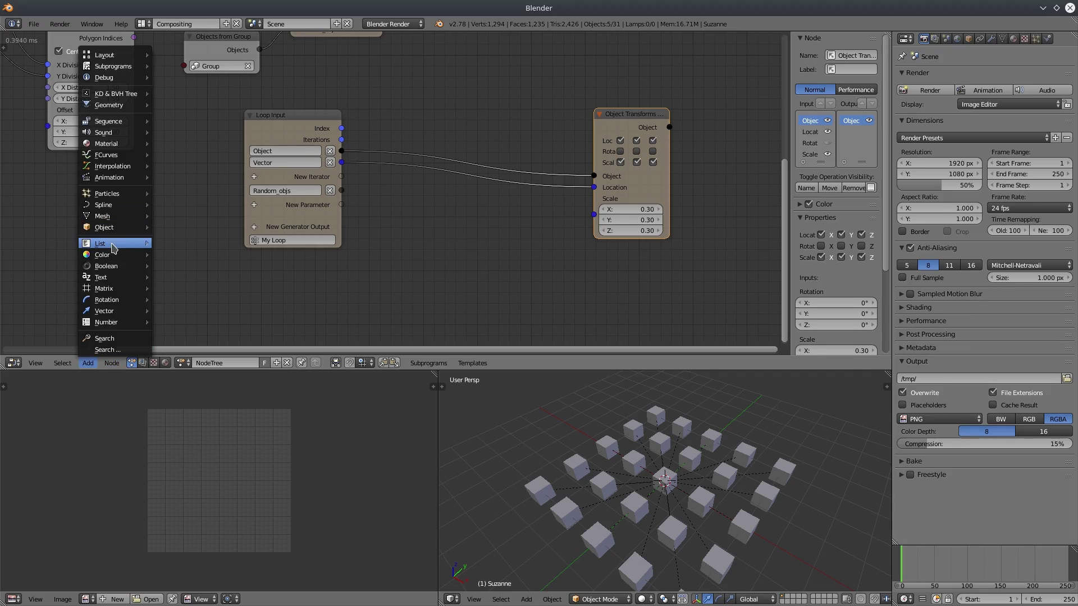
mouse_move(112, 248)
left_click(196, 296)
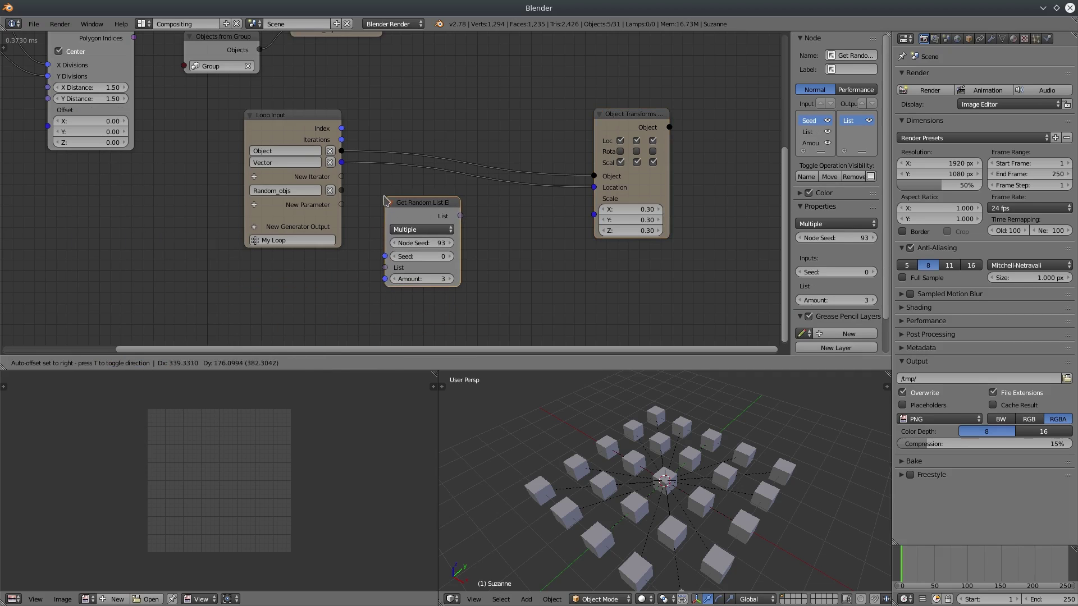
left_click(386, 201)
left_click_drag(341, 190, 385, 267)
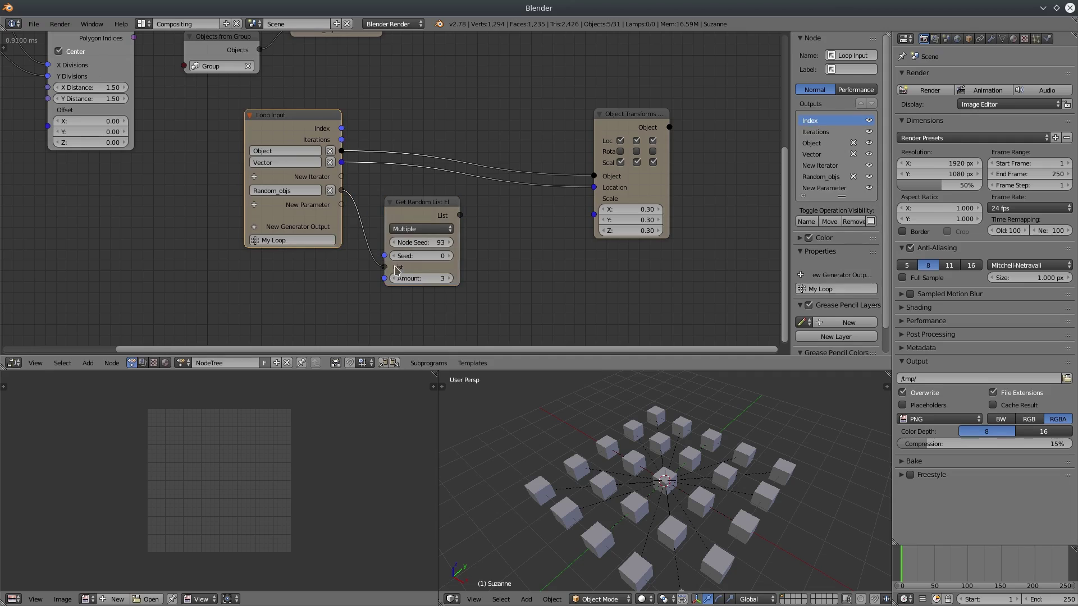
left_click_drag(413, 201, 436, 202)
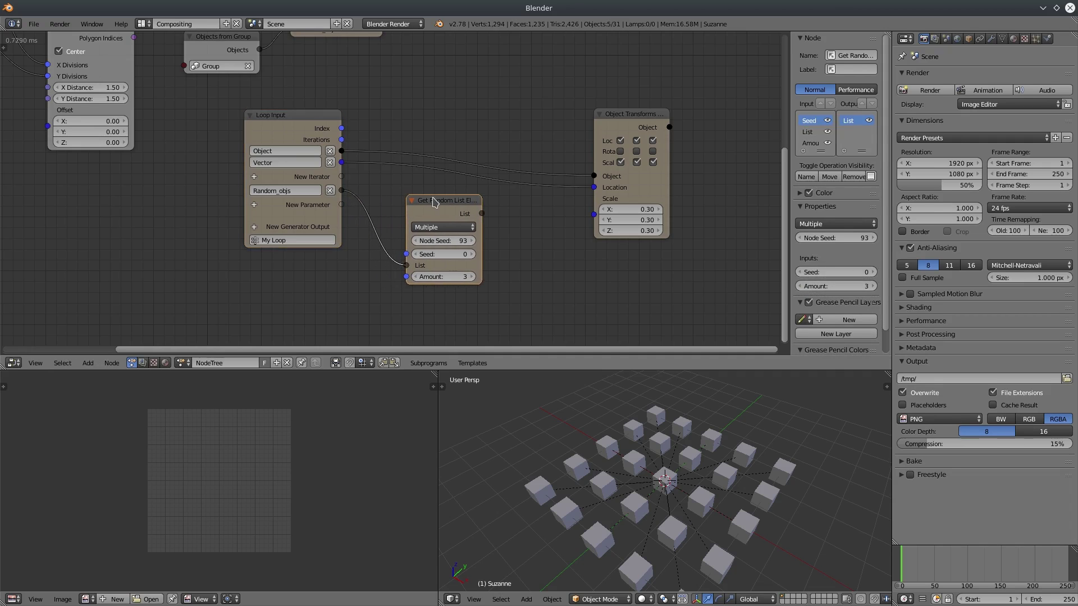
left_click(454, 230)
left_click(439, 213)
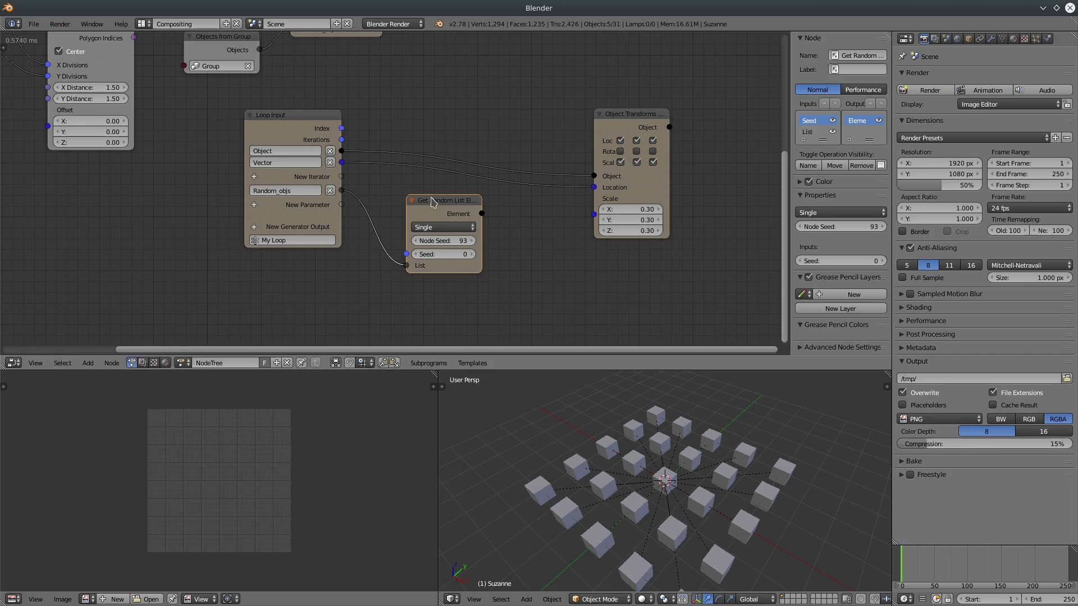
left_click_drag(342, 129, 398, 255)
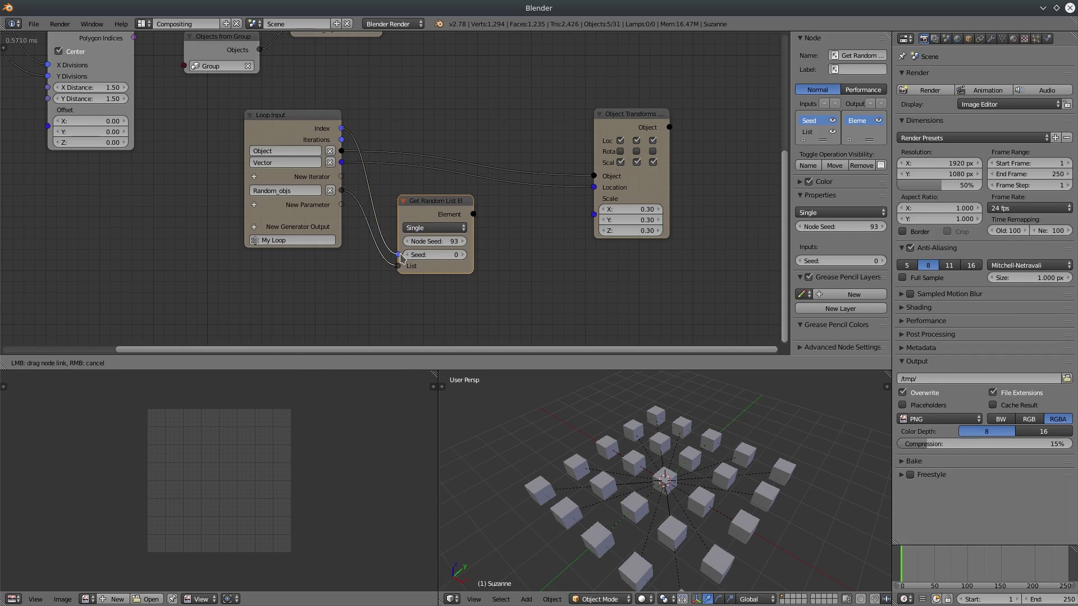
left_click(623, 118)
left_click_drag(622, 118, 709, 105)
middle_click_drag(520, 220, 462, 219)
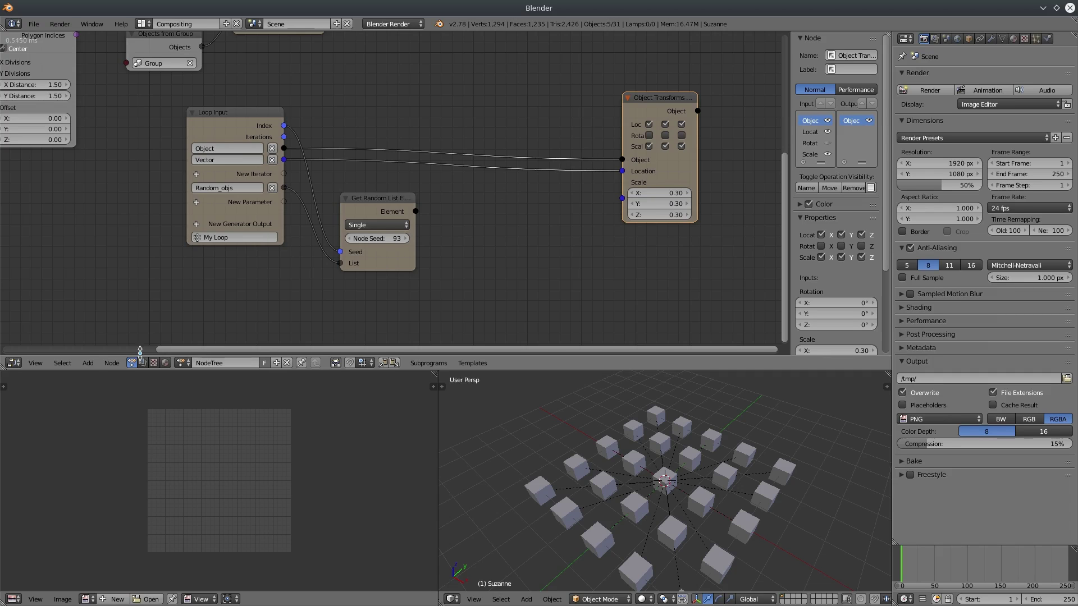
Copy the random element's data onto each loop object, replacing its Object Transforms link
left_click(88, 364)
mouse_move(113, 227)
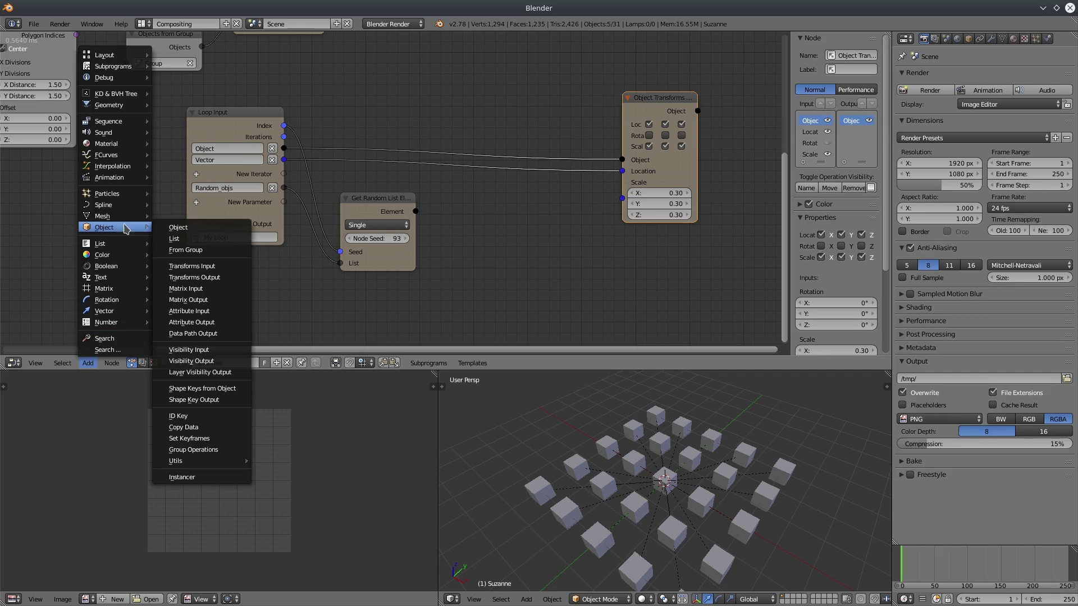
left_click(188, 428)
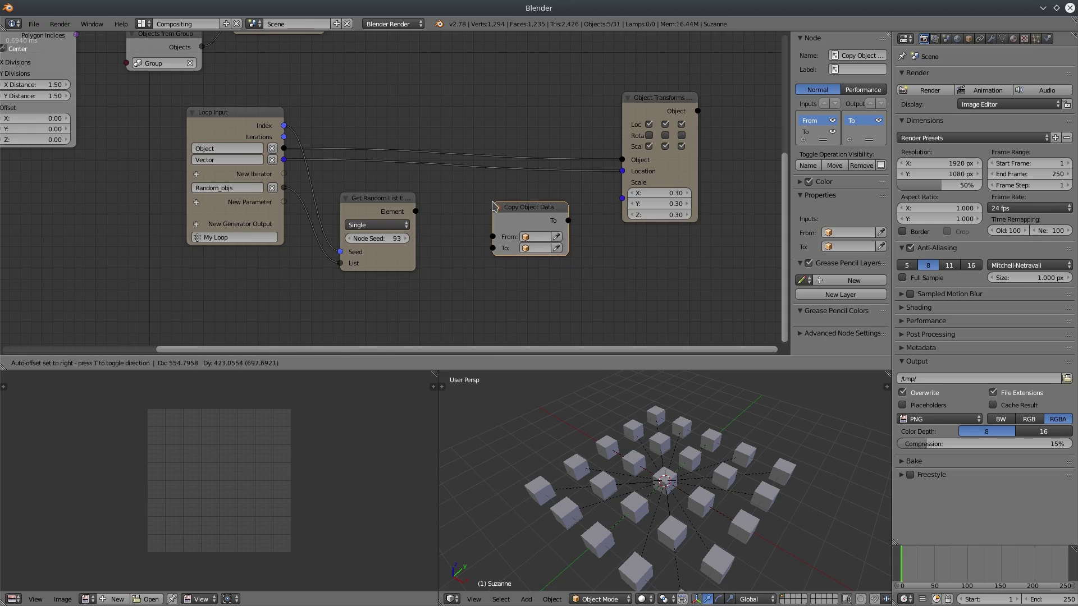
left_click(493, 206)
left_click_drag(416, 211, 513, 214)
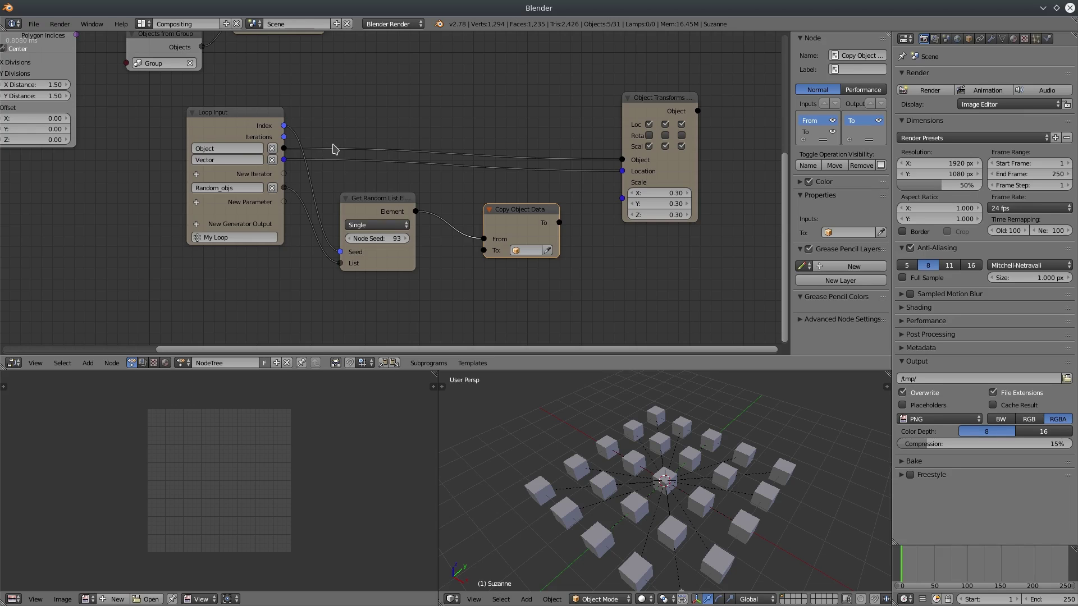
right_click_drag(325, 143, 309, 157, "ctrl")
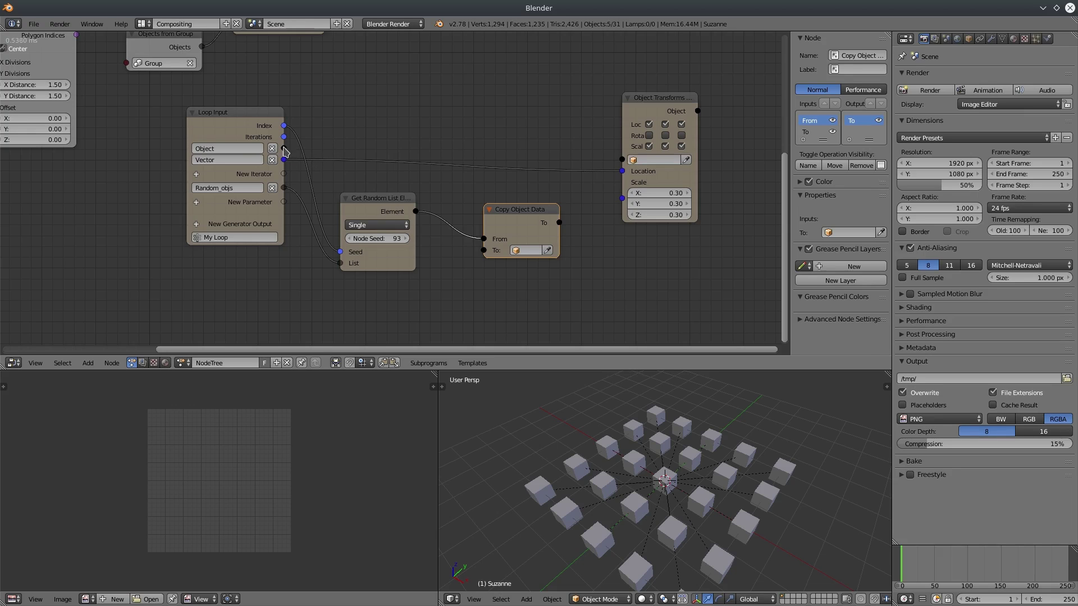
left_click_drag(284, 149, 484, 250)
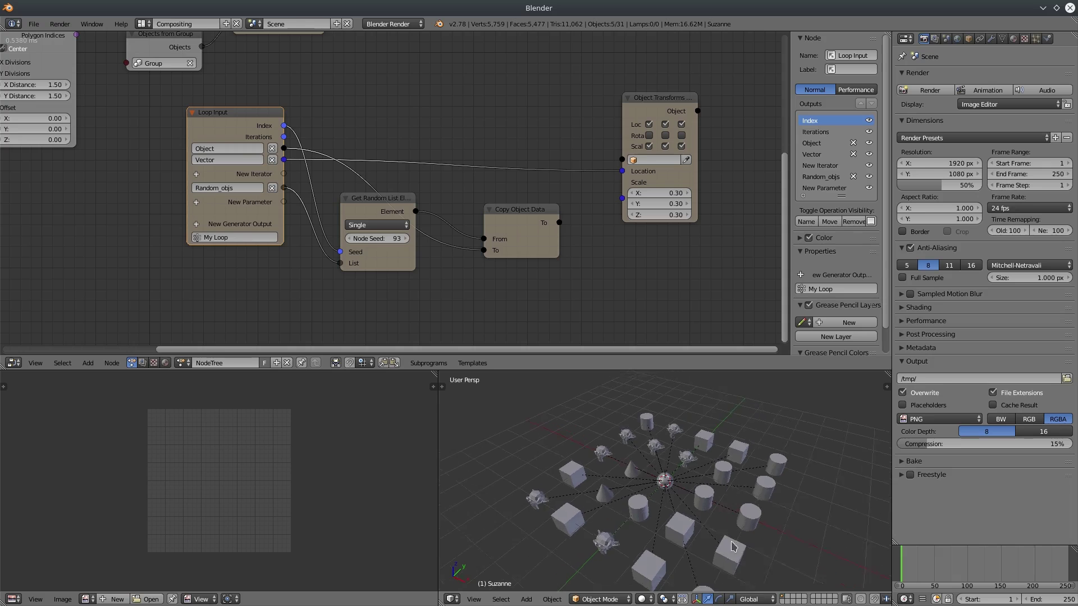
middle_click_drag(733, 548, 555, 393)
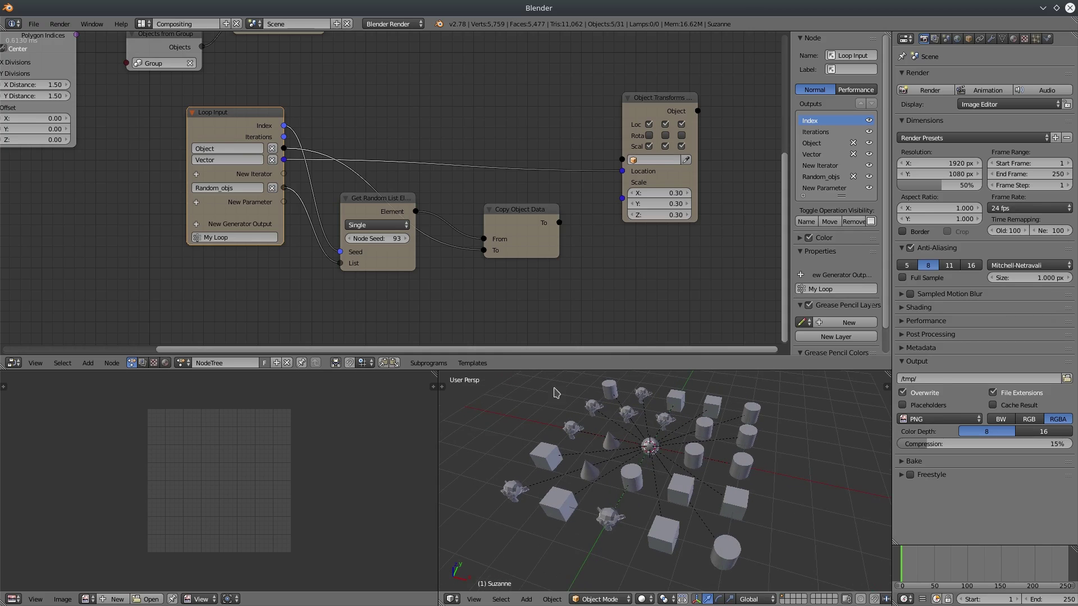
Raise the Get Random List Element Node Seed to 98 and inspect the reshuffled grid
left_click(405, 239)
left_click(405, 239)
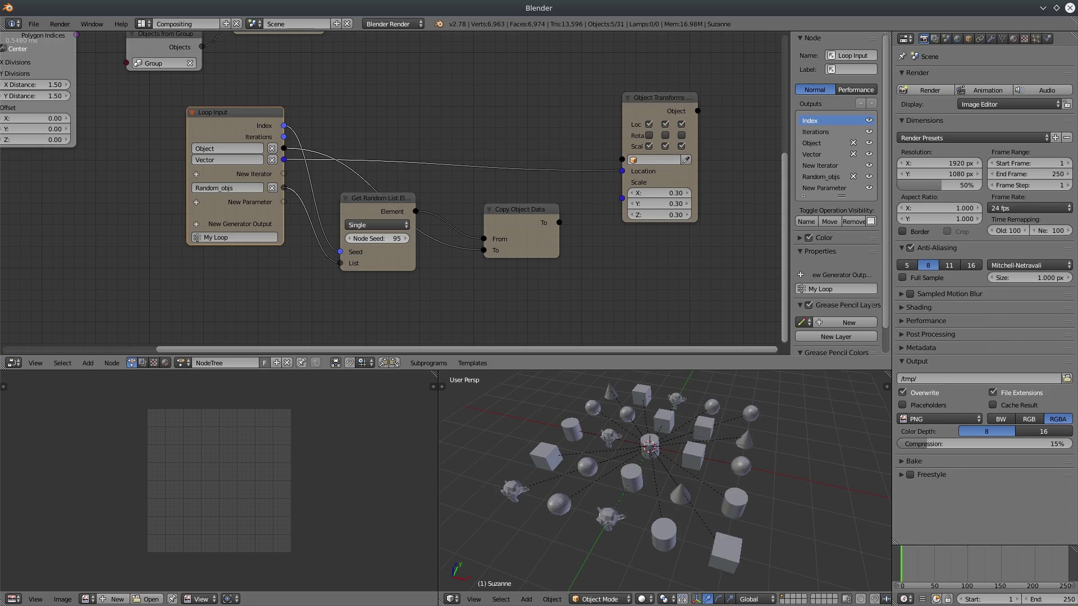
left_click(404, 239)
left_click(405, 240)
left_click(405, 239)
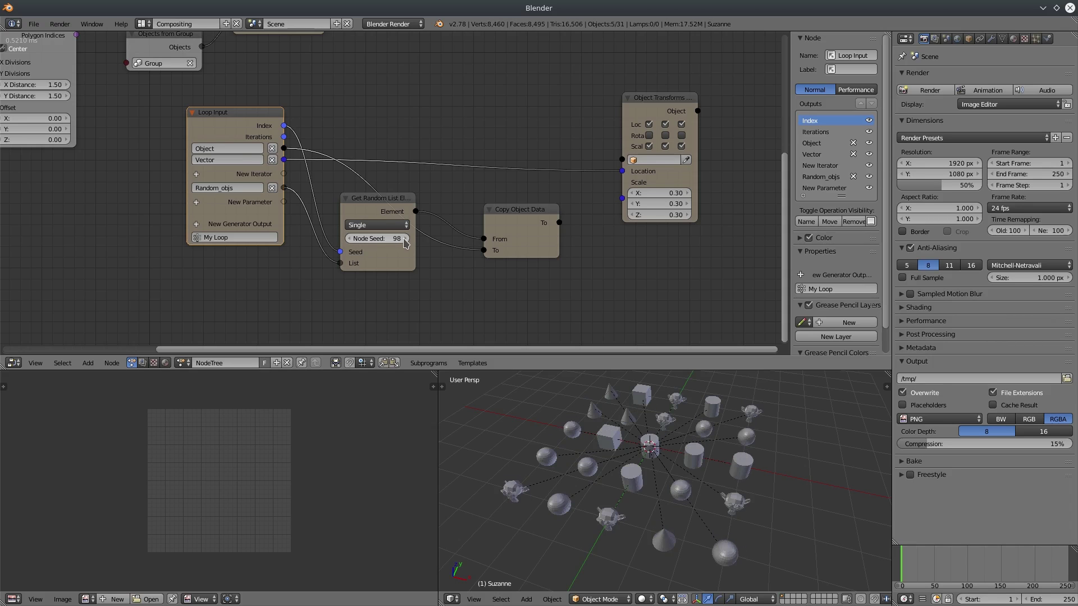
mouse_move(657, 500)
middle_mouse_down()
mouse_move(646, 493)
mouse_move(653, 488)
mouse_move(653, 500)
middle_mouse_up()
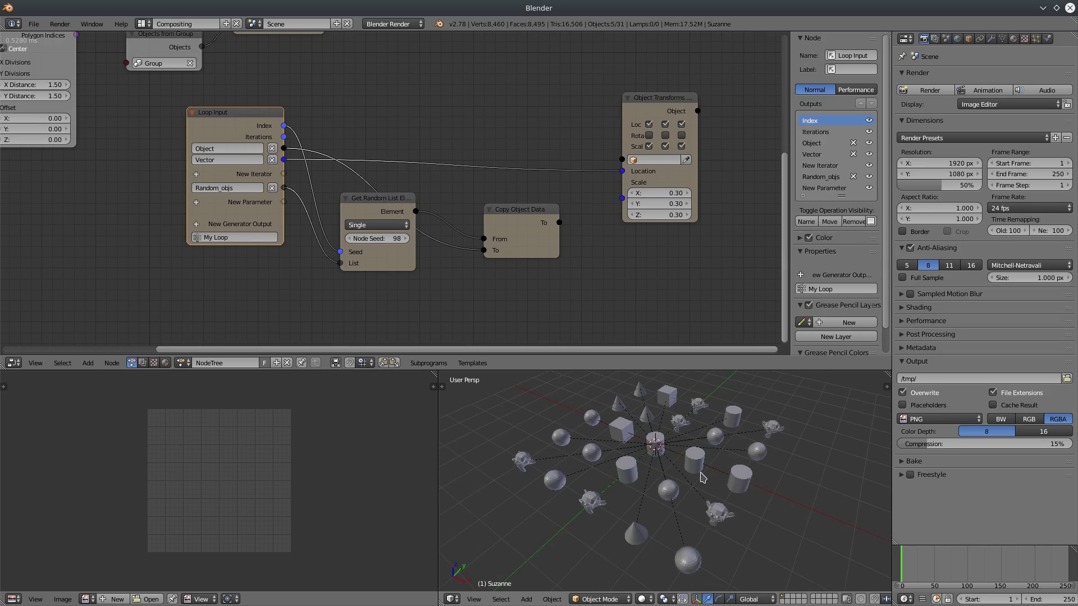